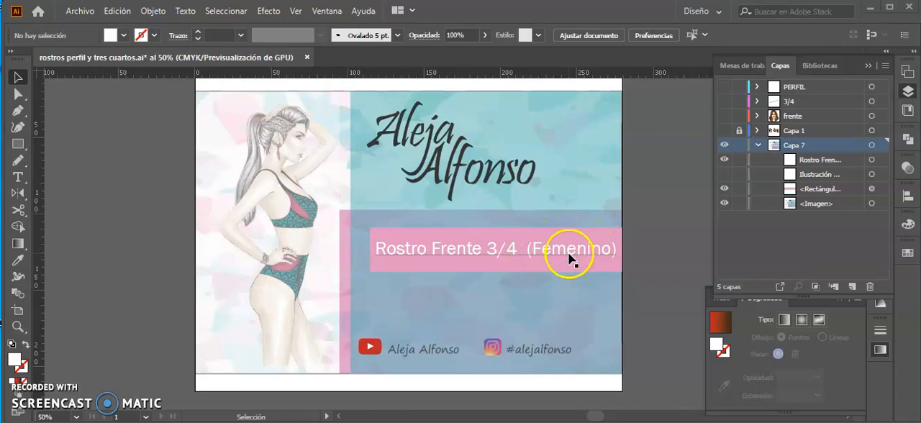
Hide the title layer Capa 7 and show the reference photos in Capa 1 and the illustrated face in the frente layer.
click(725, 146)
key(ctrl+y)
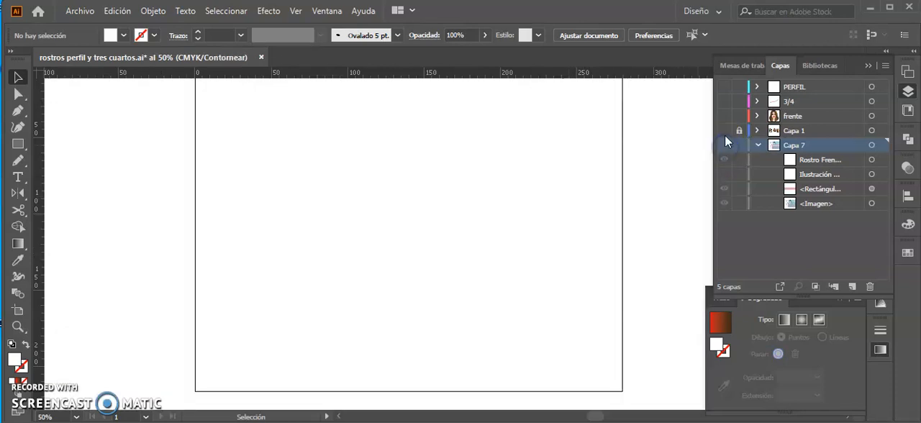
key(ctrl+y)
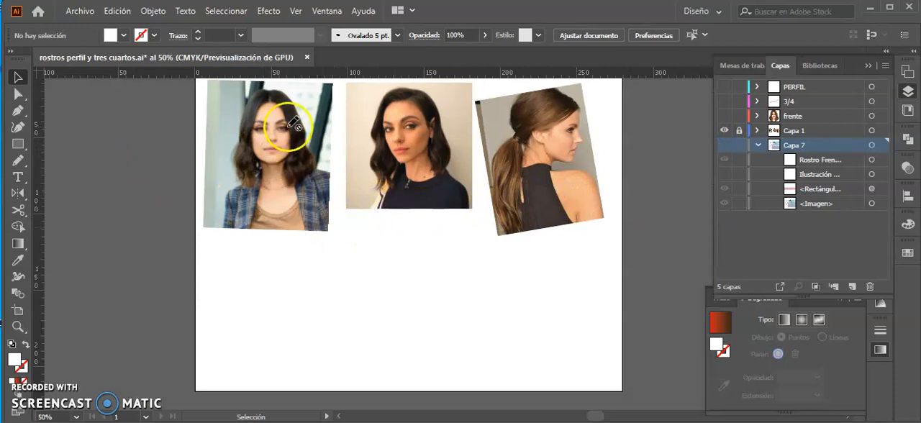
click(725, 116)
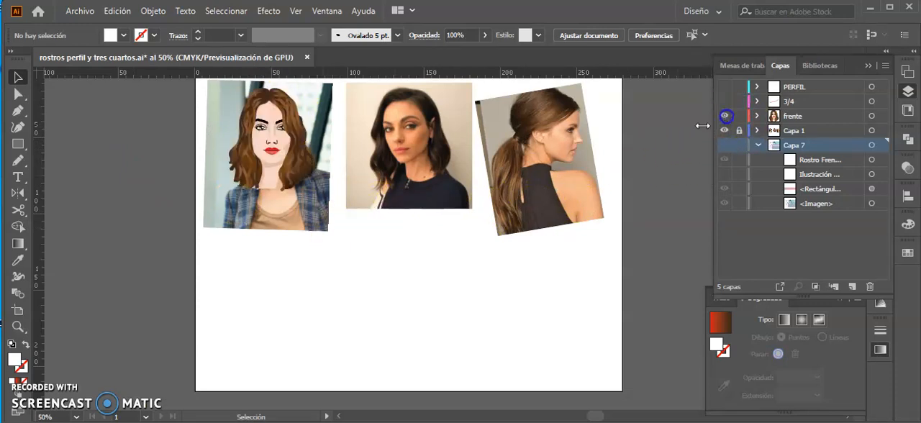
Rotate the three-quarter portrait photo slightly clockwise and show the 3/4 layer with its vertical guide through the face.
key(z)
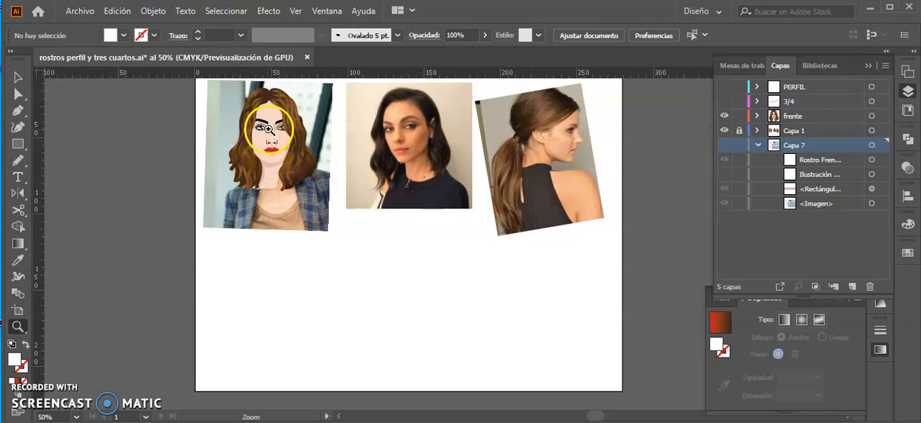
key(v)
click(268, 137)
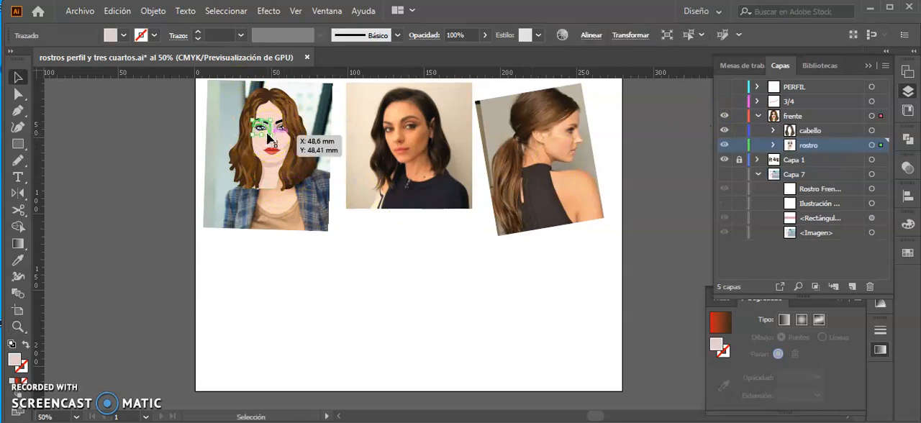
key(ctrl+1)
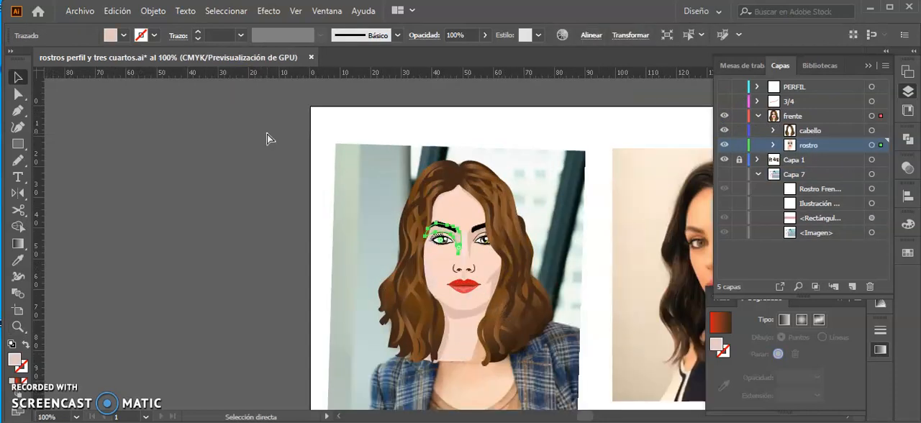
key(space)
drag(501, 274, 286, 219)
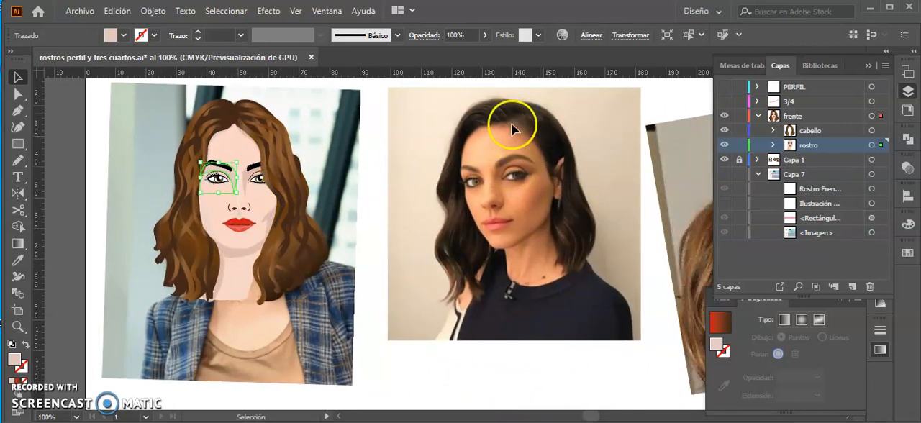
click(370, 155)
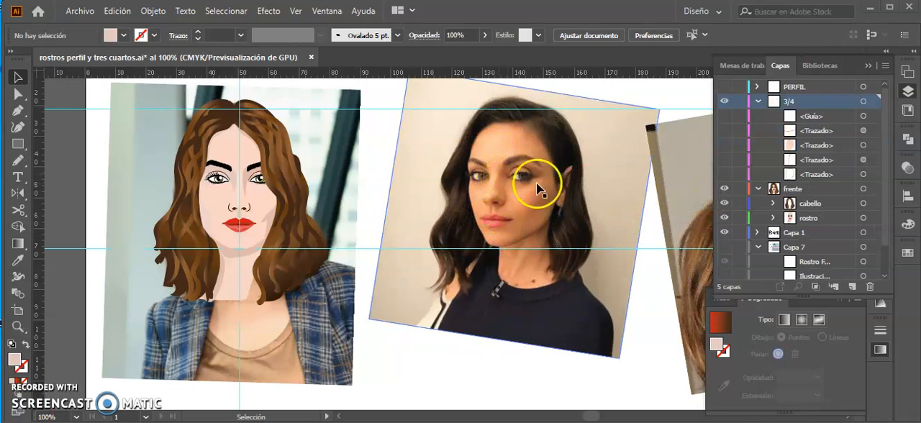
click(725, 116)
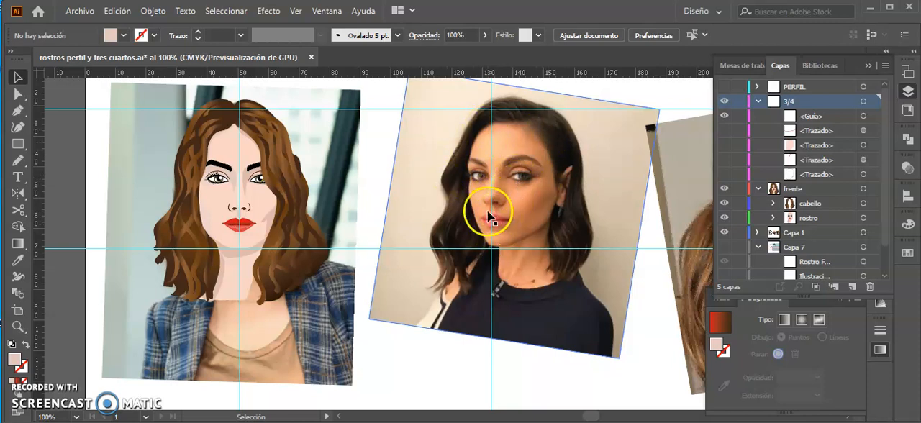
click(298, 329)
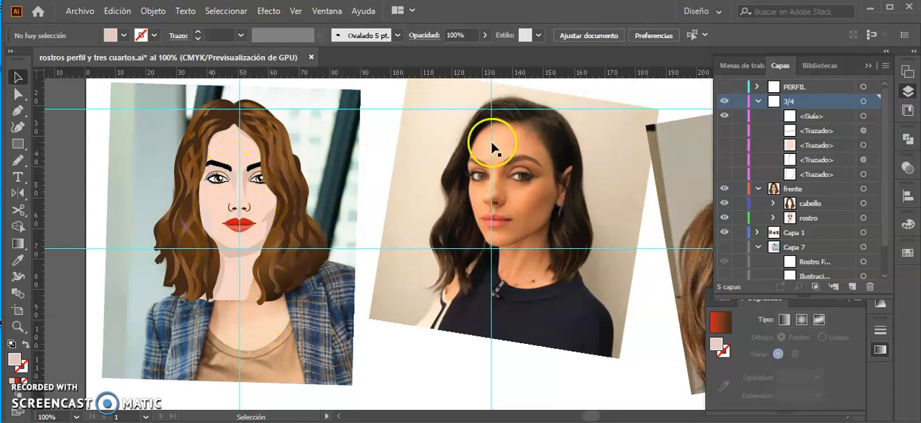
Show the face outline and both curved construction lines of the 3/4 layer, moving the horizontal curve one place down in the stacking order.
click(724, 175)
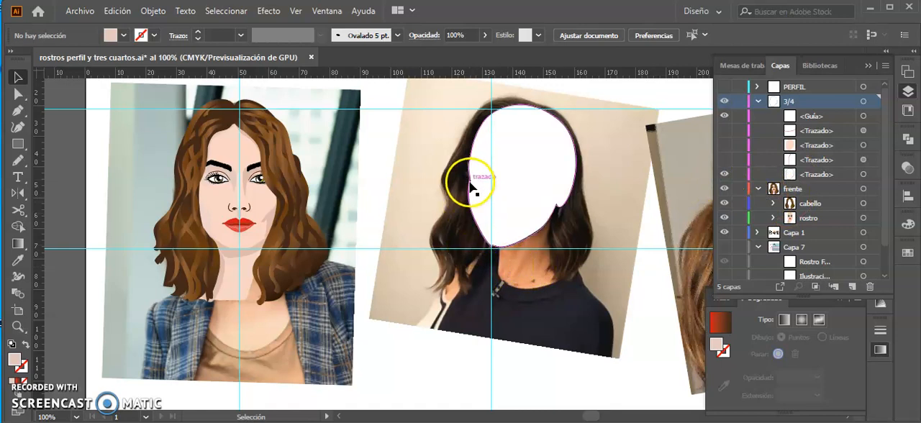
click(724, 160)
click(724, 131)
drag(816, 135, 816, 147)
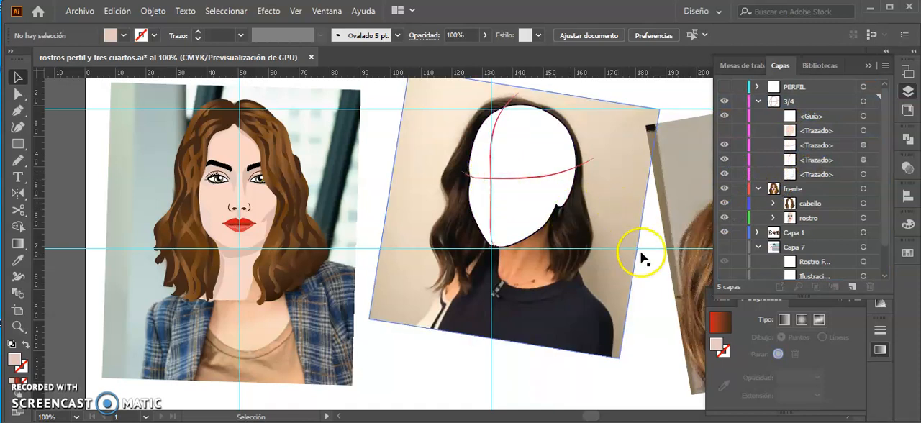
Hide the document's guides.
right_click(668, 113)
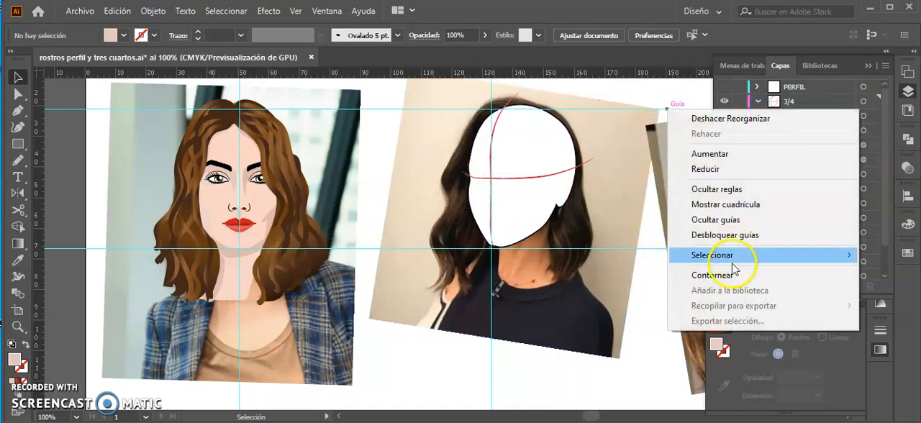
click(727, 221)
click(526, 161)
scroll(535, 162, up, 1)
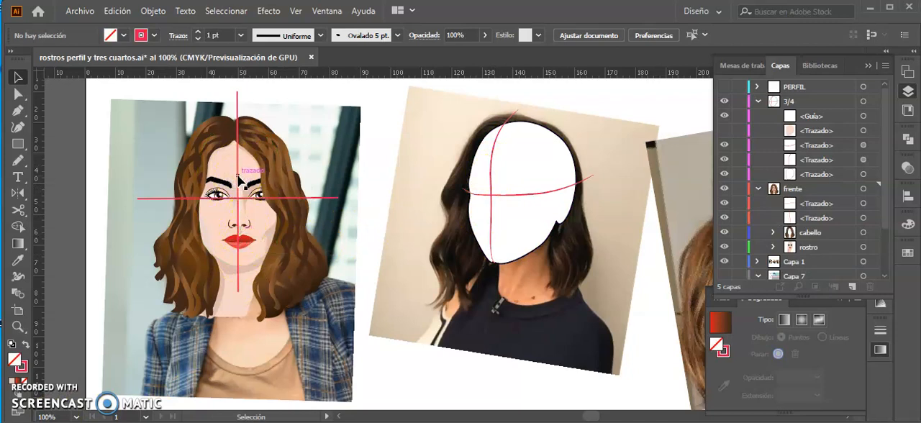
Shift the red vertical construction line slightly so that it runs through the centre of the front face.
click(239, 177)
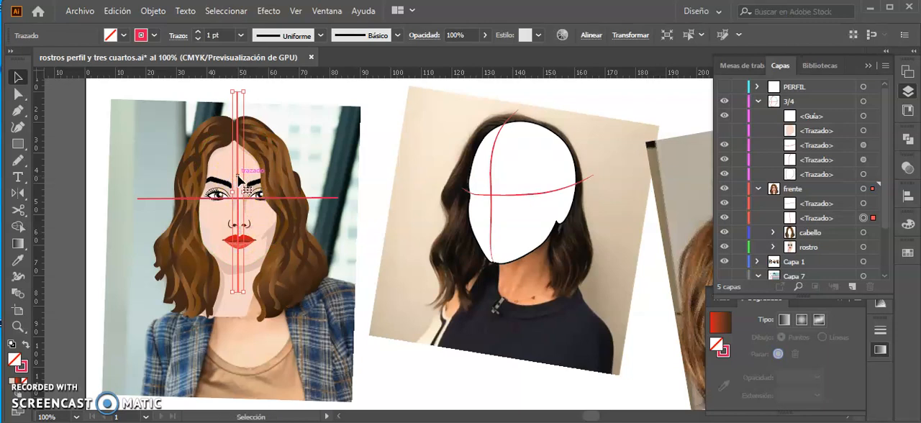
key(shift)
key(shift)
key(shift)
key(shift)
key(shift)
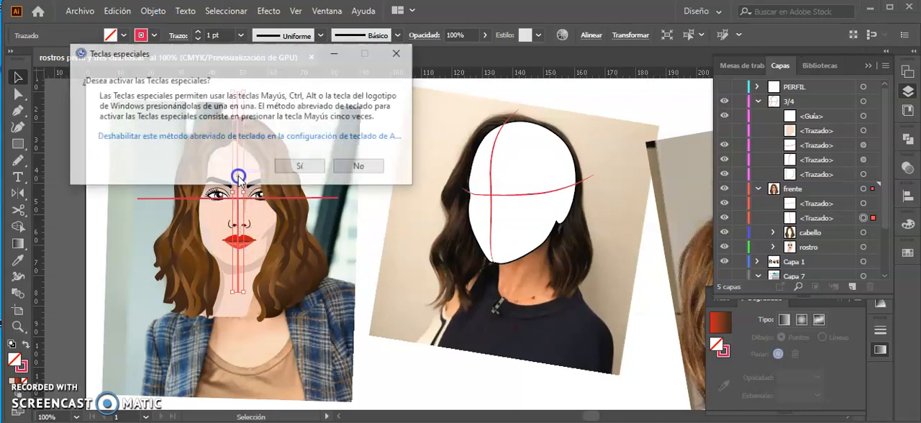
click(352, 168)
drag(238, 99, 240, 98)
key(Left)
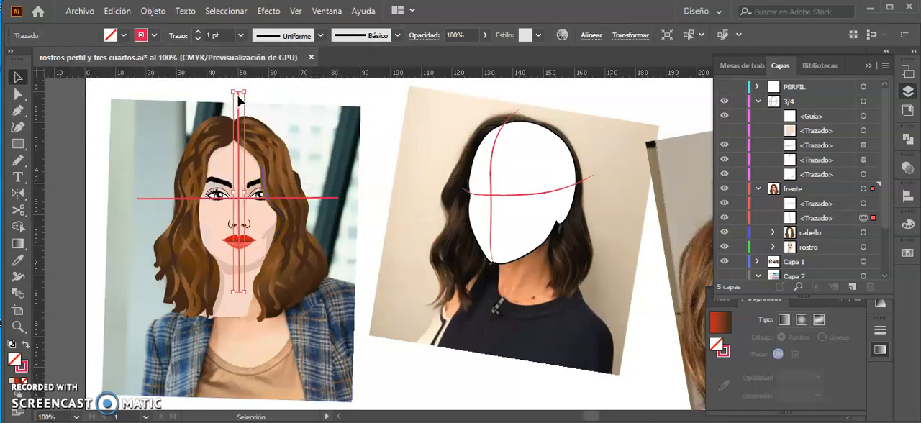
Show the white face outline over the three-quarter photo to compare it with the construction lines, and hide it again.
click(326, 198)
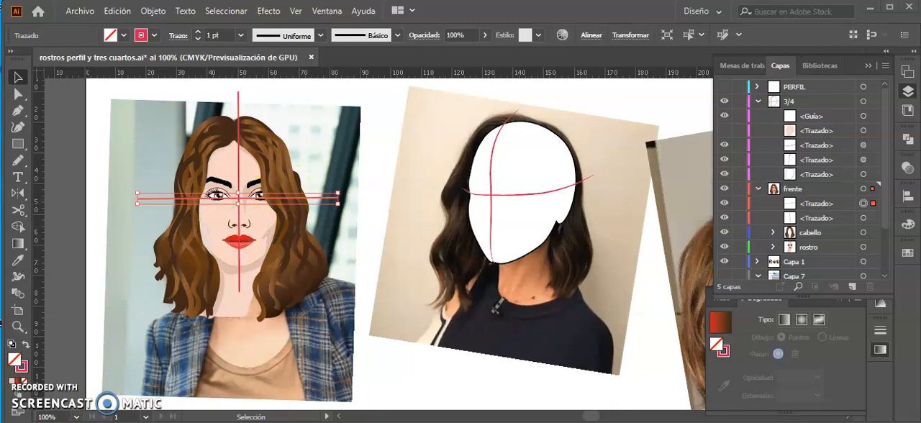
click(360, 292)
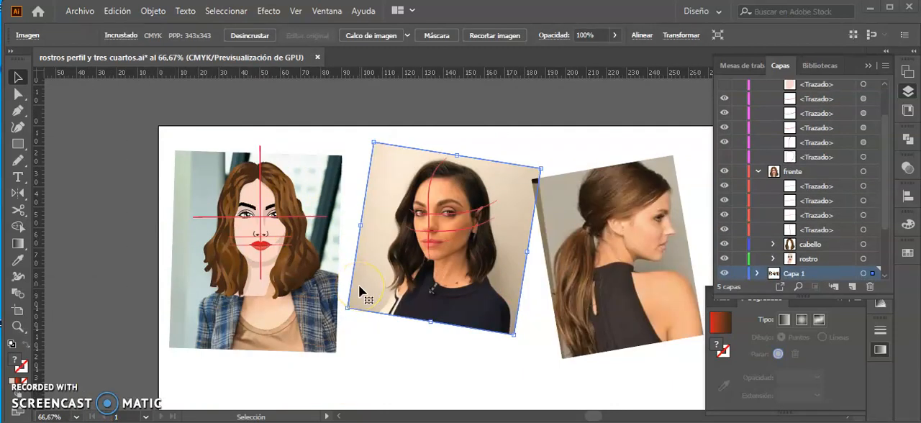
key(ctrl+1)
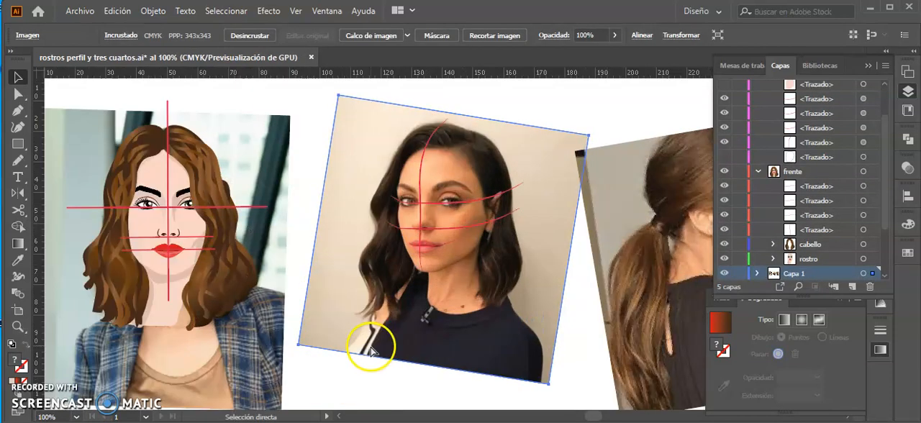
click(724, 169)
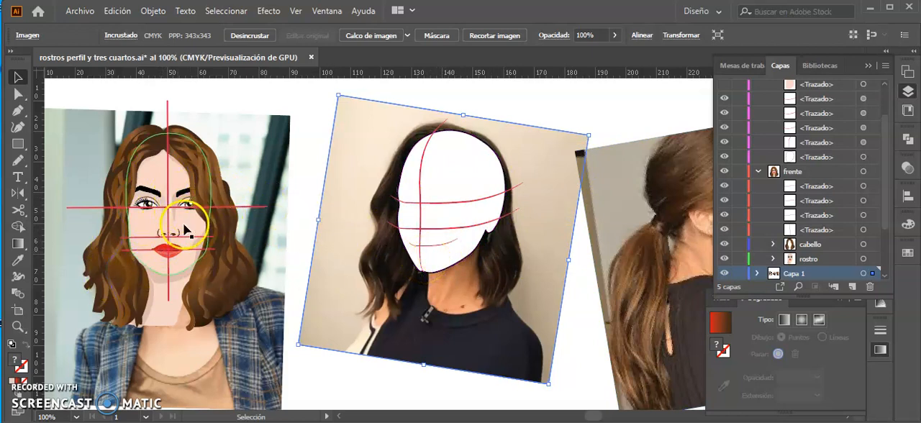
click(725, 157)
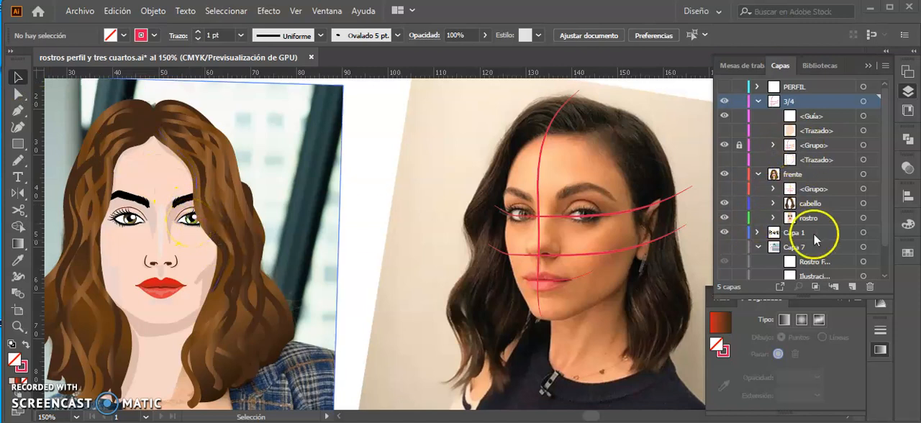
Select the skin shadow and highlight paths in the rostro sublayer of the front face and group them.
drag(885, 152, 885, 213)
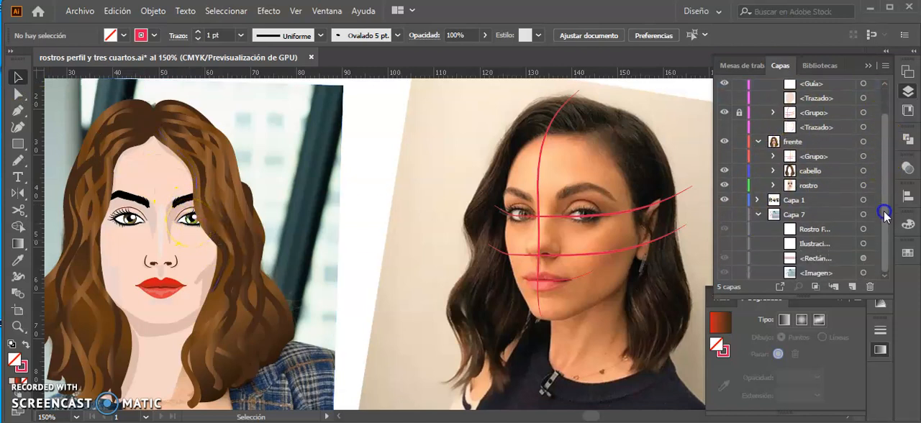
click(773, 185)
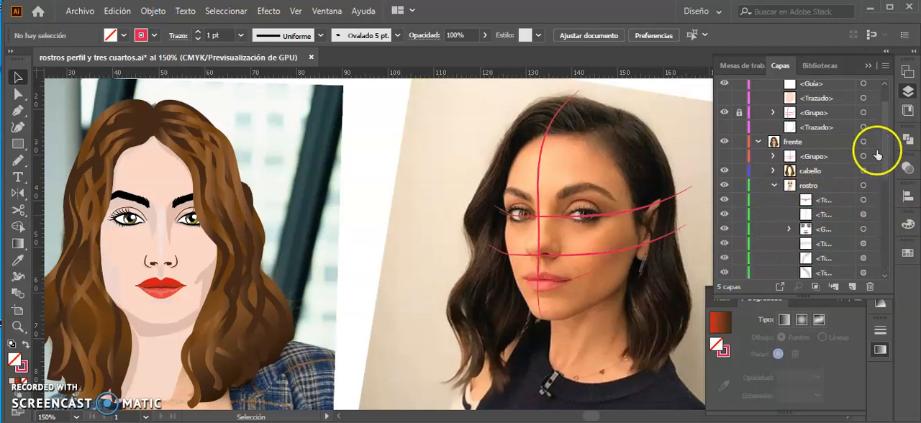
drag(886, 148, 885, 181)
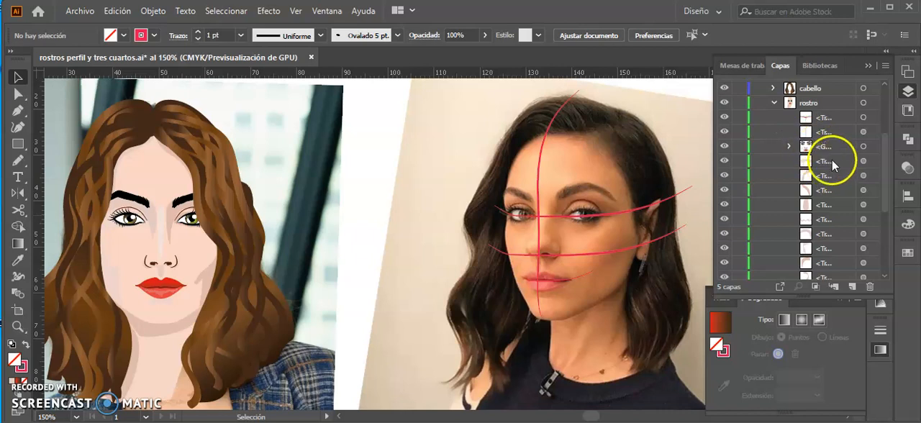
click(864, 161)
shift+click(872, 175)
shift+click(872, 189)
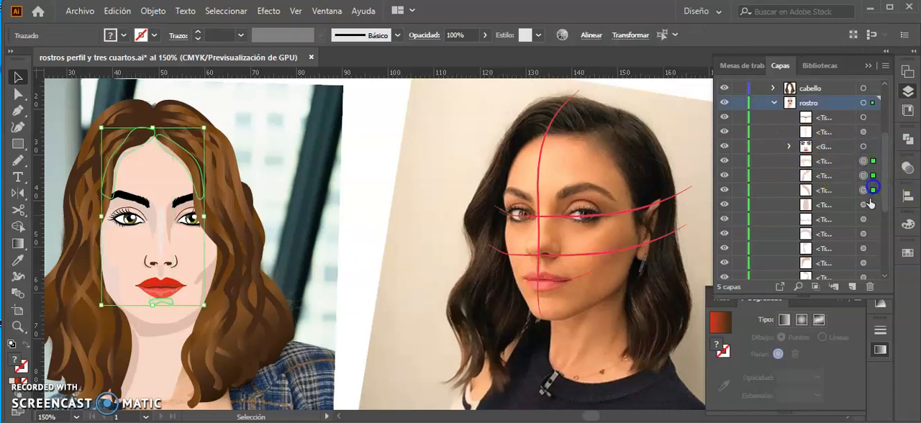
shift+click(873, 250)
scroll(871, 194, down, 3)
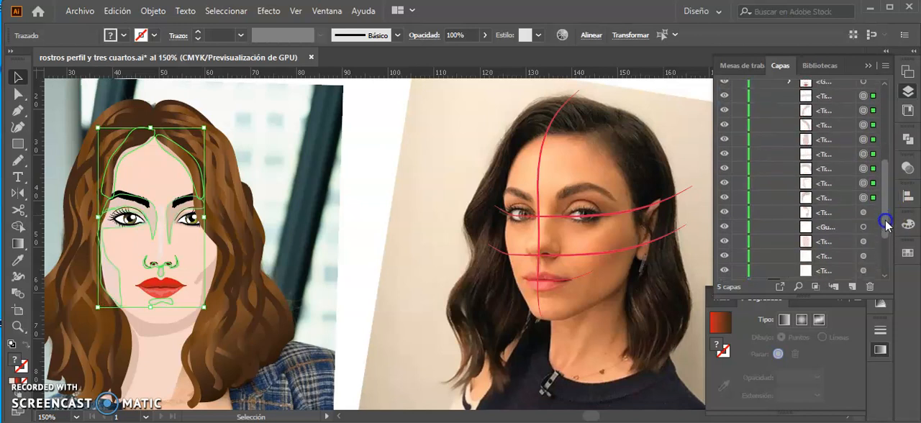
shift+click(871, 196)
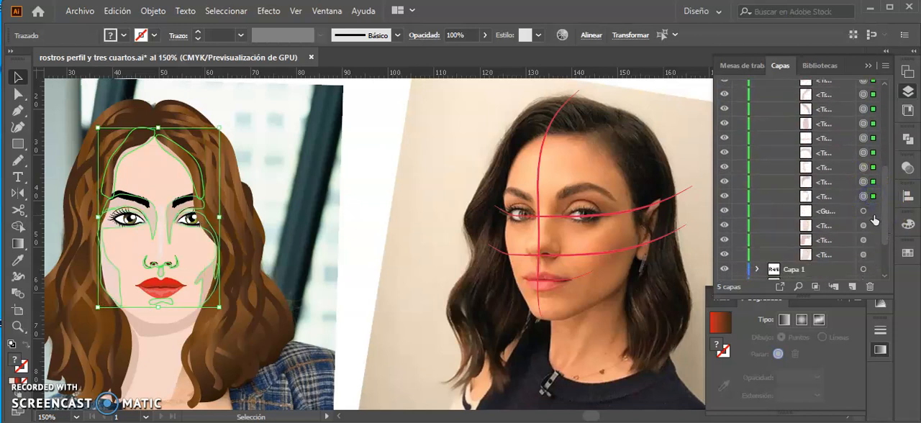
key(ctrl+g)
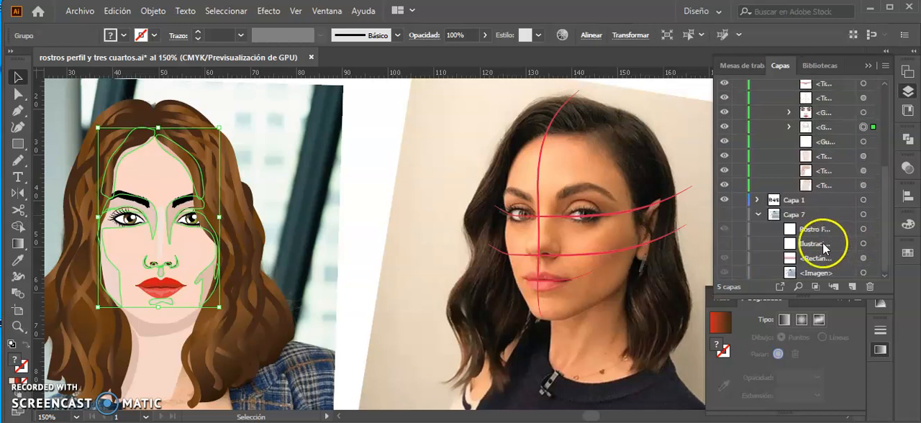
Lock the new group of skin shadow shapes in the rostro sublayer.
click(884, 204)
drag(884, 204, 884, 171)
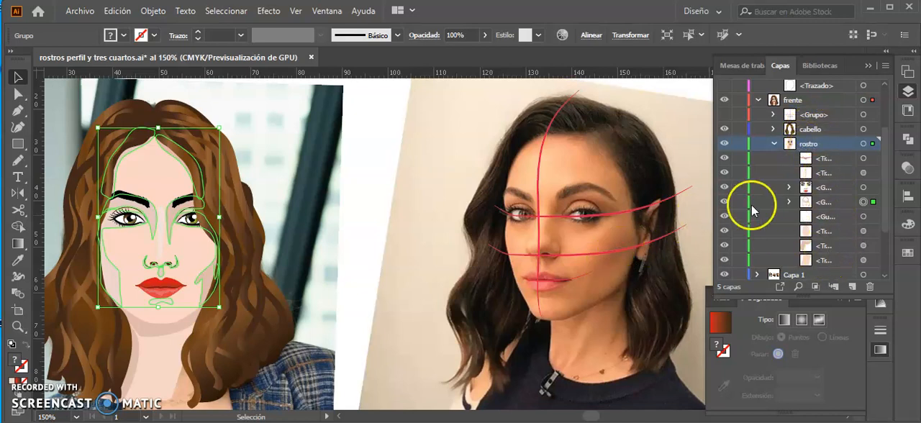
click(826, 188)
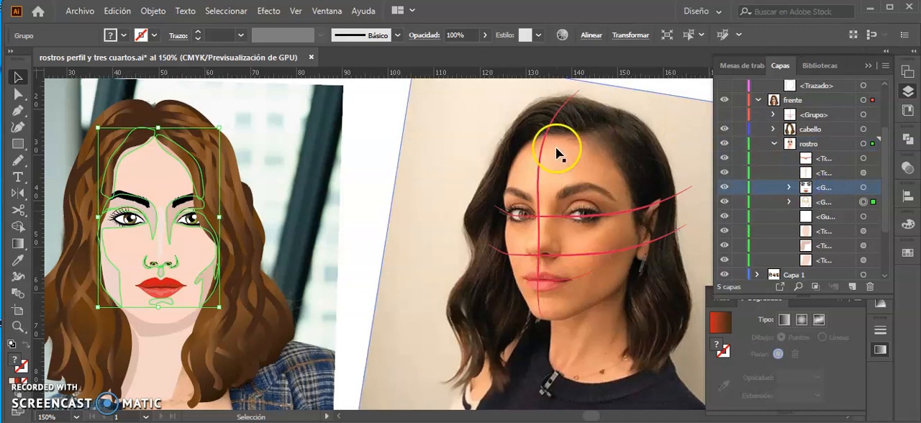
click(739, 201)
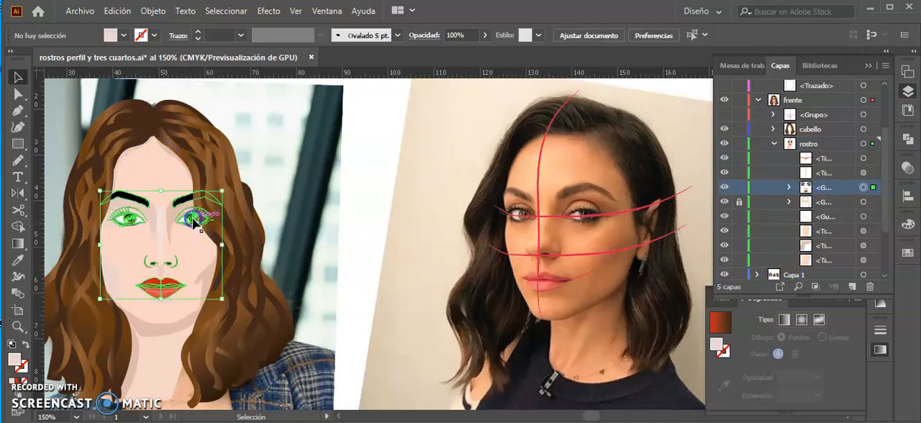
Isolate the facial features group of the front face, copy the right-hand eye and eyebrow with the nose and lips, and exit isolation.
double_click(195, 220)
click(223, 238)
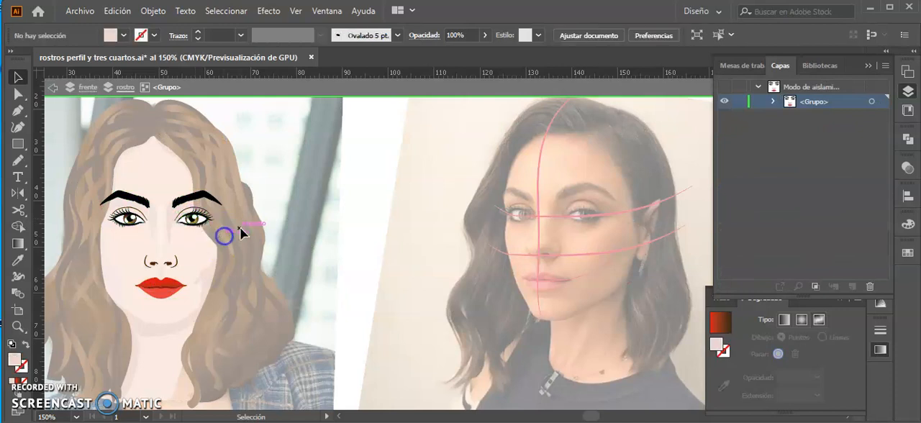
drag(172, 180, 168, 180)
click(203, 265)
drag(165, 170, 165, 170)
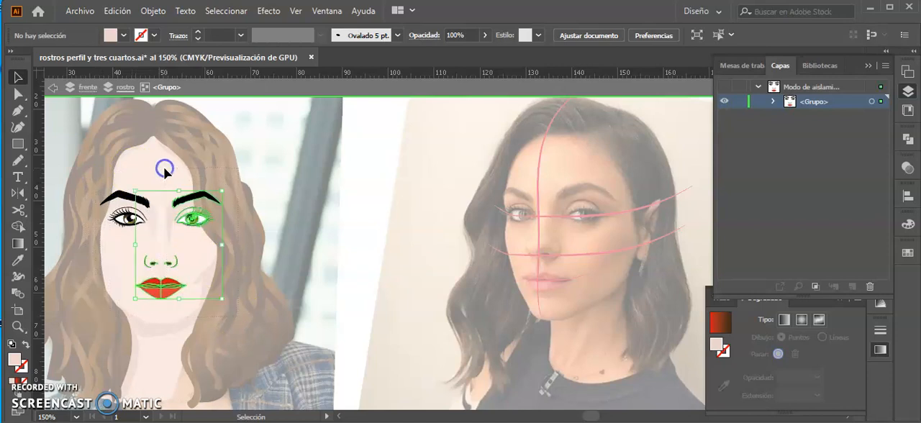
click(204, 253)
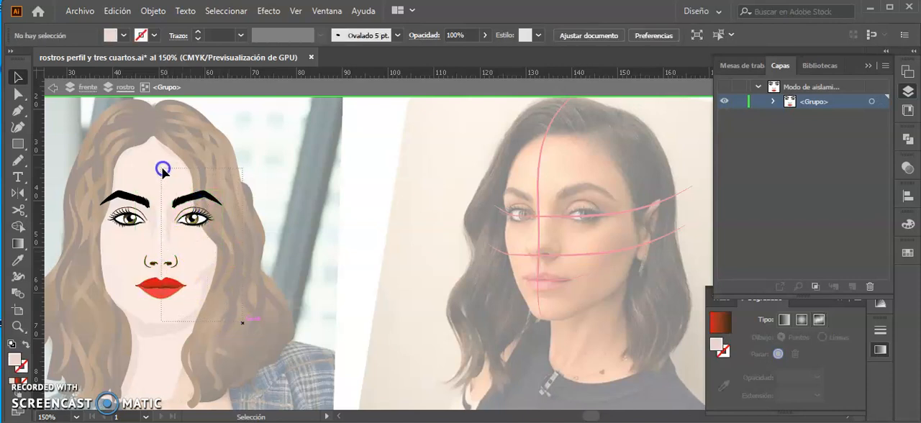
drag(162, 171, 161, 169)
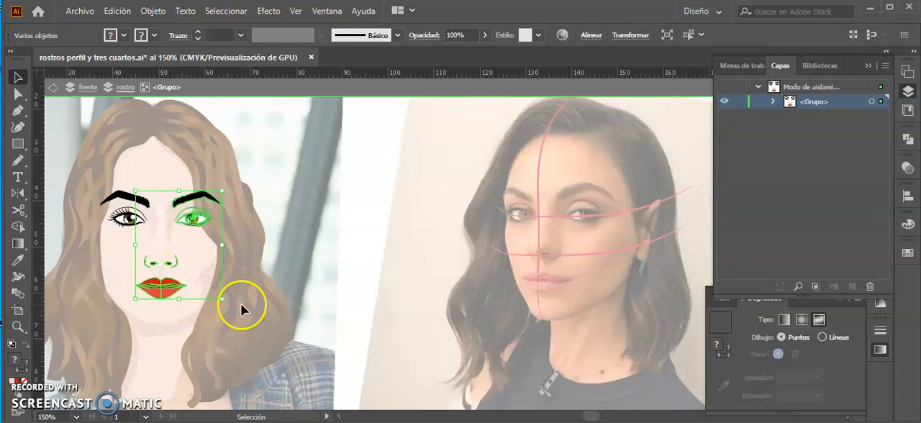
double_click(447, 171)
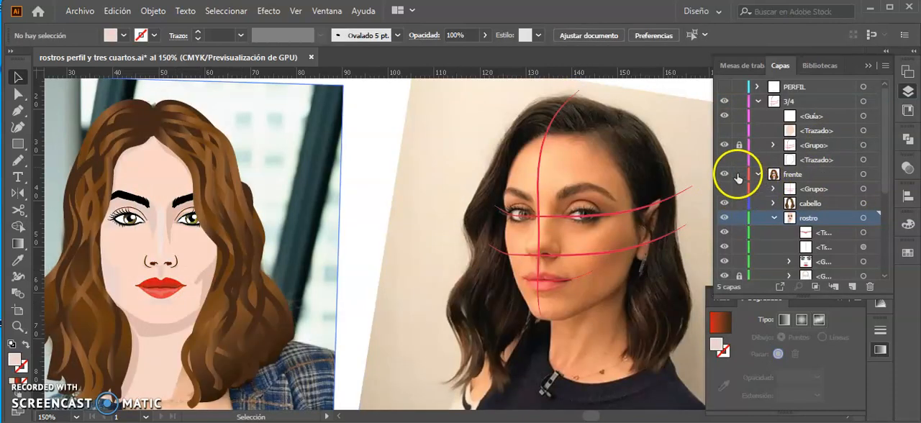
Lock and collapse the frente layer, and add a sublayer named rostro inside the 3/4 layer.
click(758, 174)
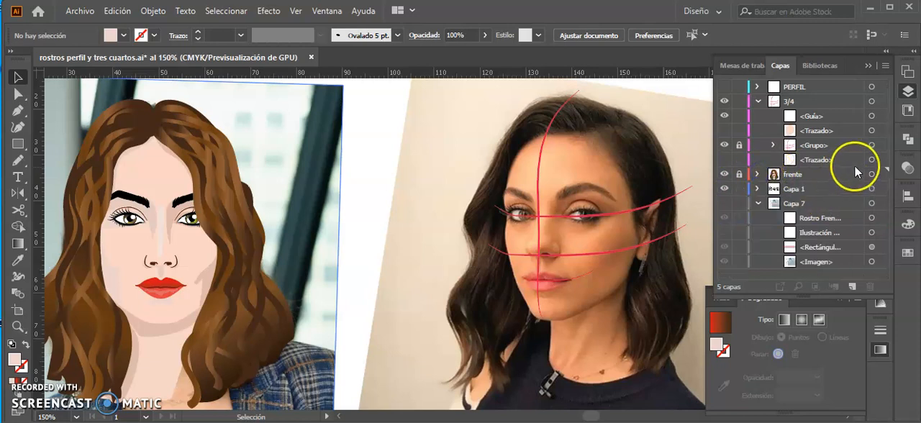
click(776, 105)
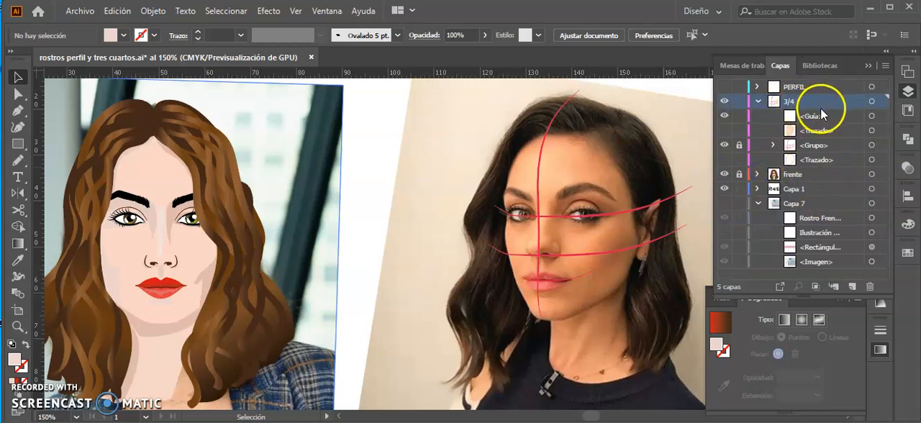
click(835, 287)
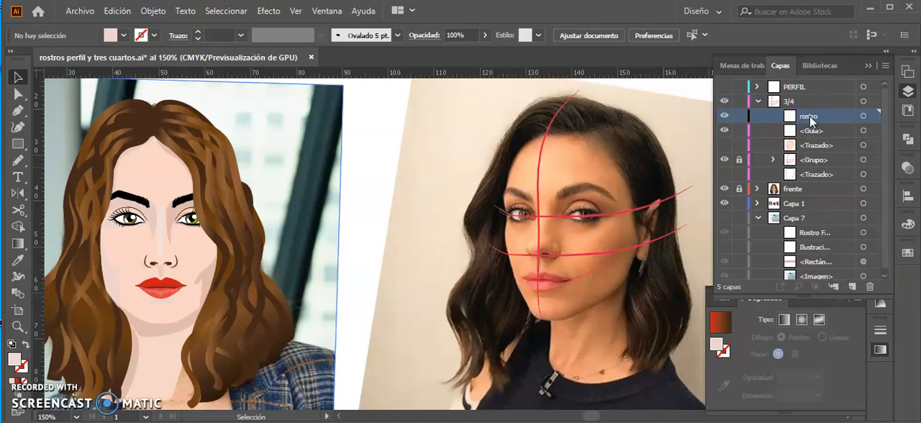
Paste the copied features in place into the new rostro sublayer and move them beside the three-quarter face.
key(ctrl+f)
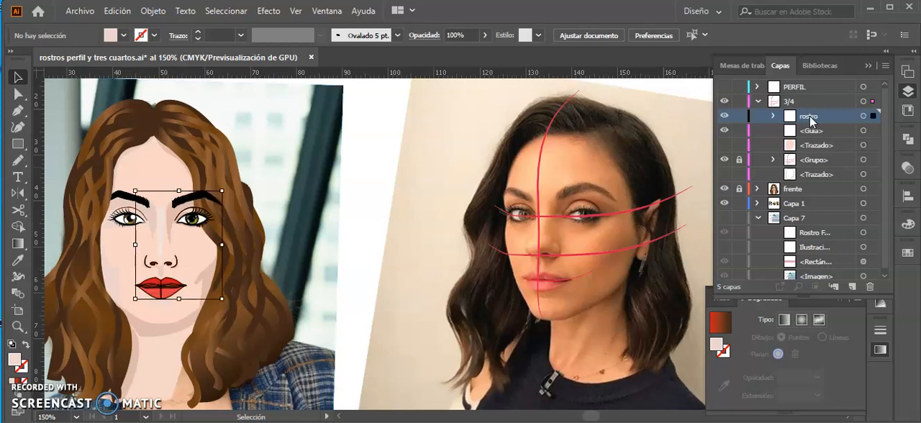
drag(200, 221, 450, 225)
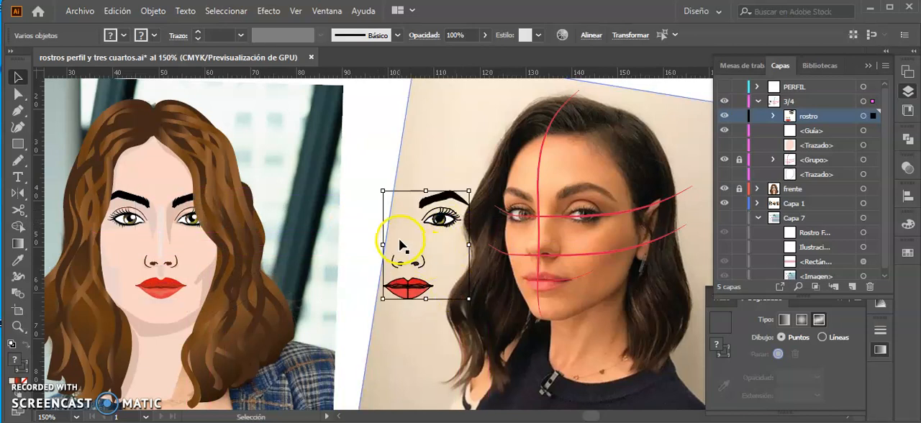
click(361, 226)
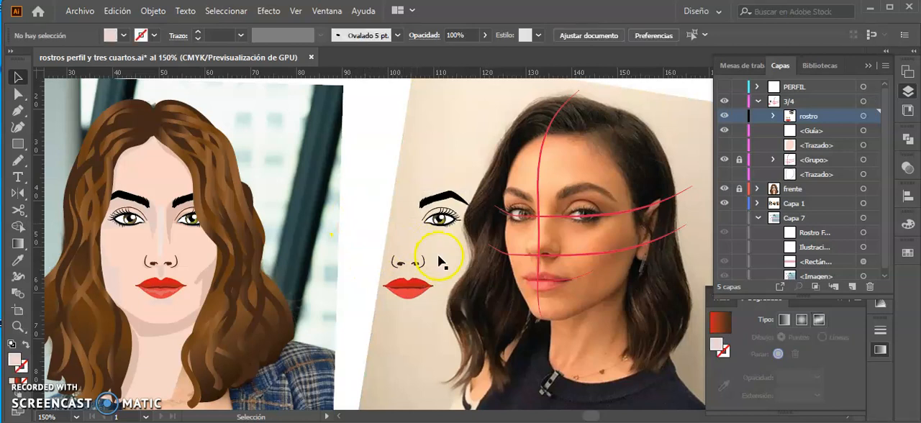
Undo the accidental shift of the reference photo and lock the Capa 1 layer.
click(455, 225)
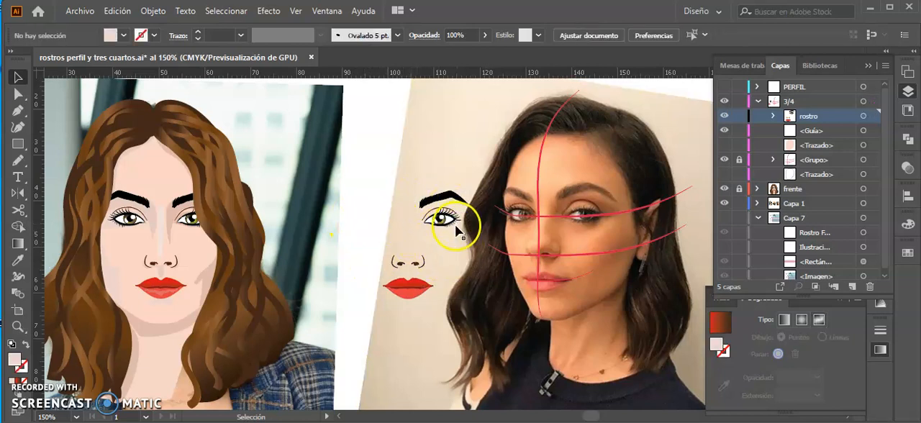
scroll(456, 229, up, 2)
drag(423, 261, 223, 296)
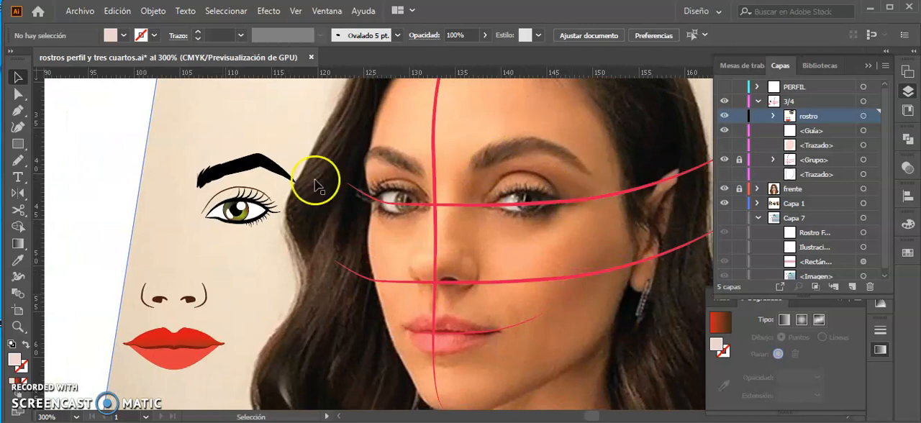
drag(192, 146, 257, 221)
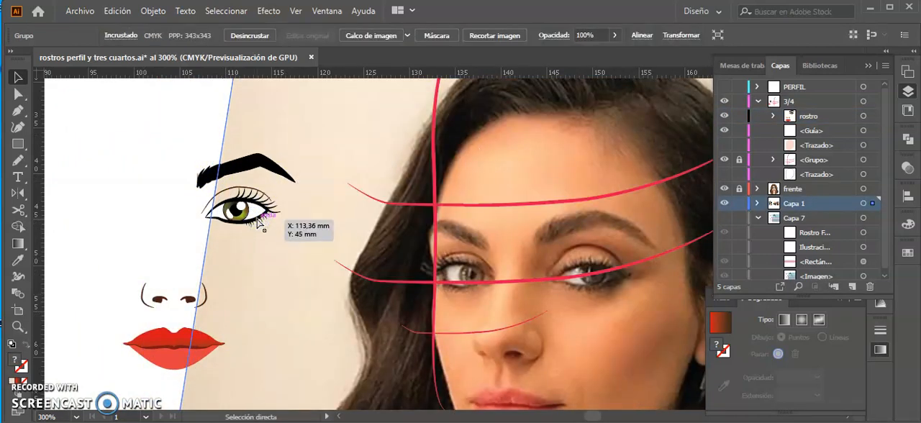
key(ctrl+z)
click(739, 205)
Place the illustrated eye and eyebrow over the nearer eye of the three-quarter photo and enlarge them slightly to fit.
drag(243, 164, 526, 153)
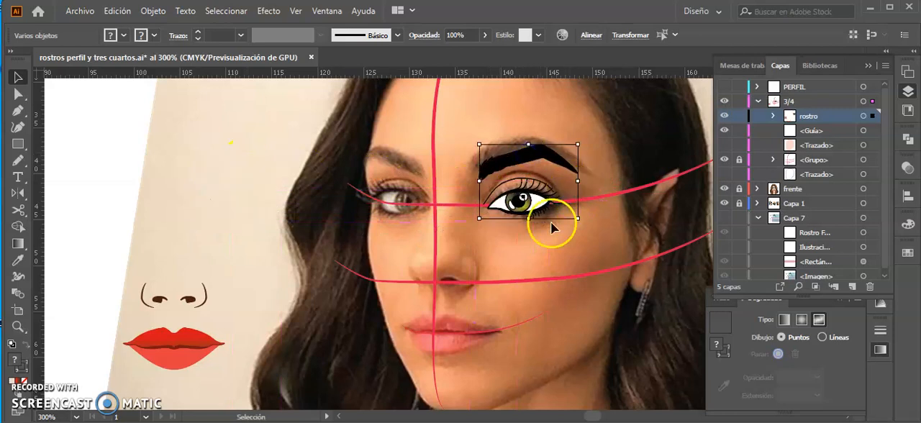
key(Up)
key(Up)
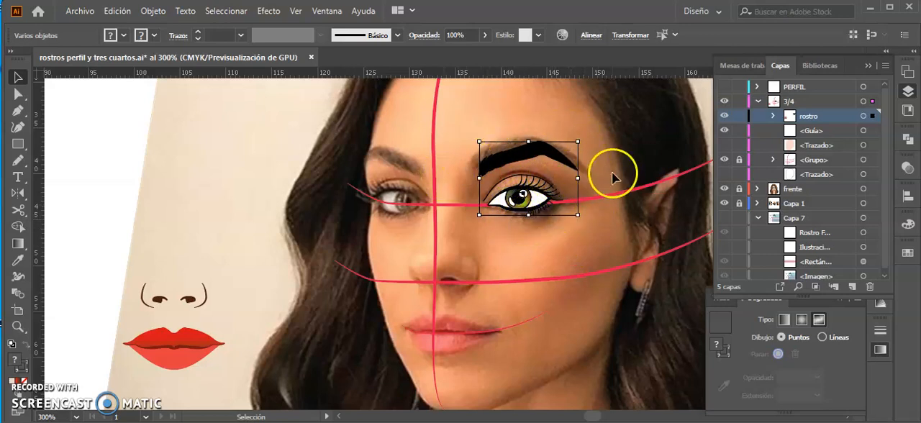
drag(579, 142, 589, 136)
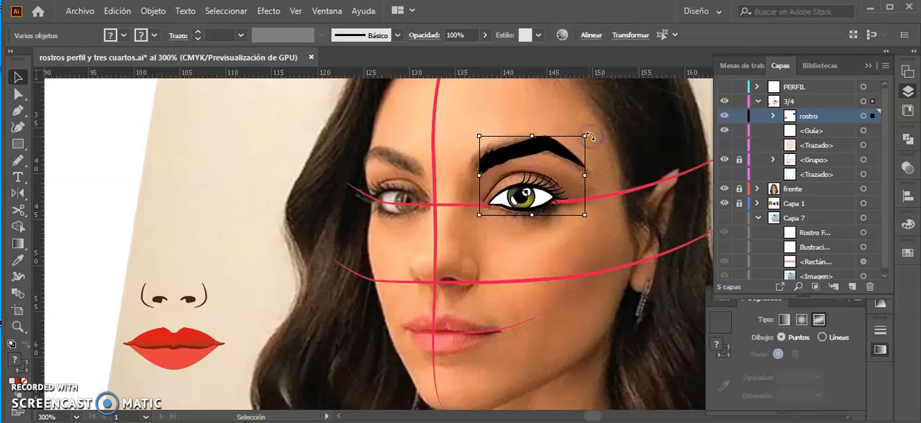
drag(479, 135, 469, 132)
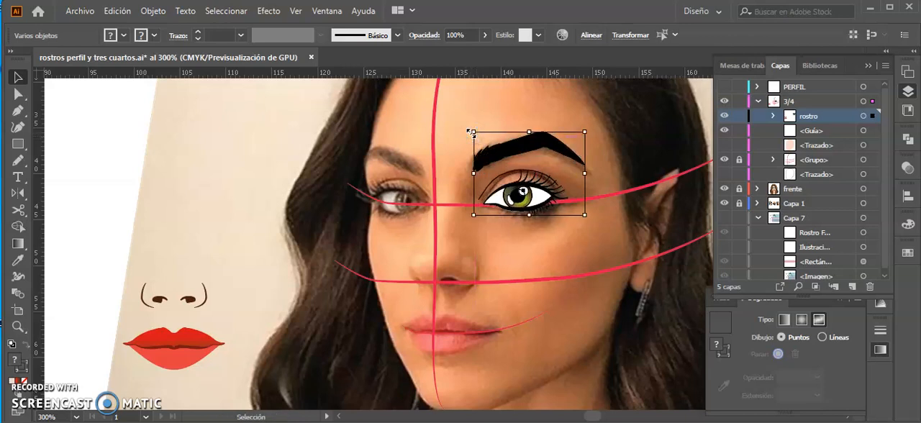
key(Down)
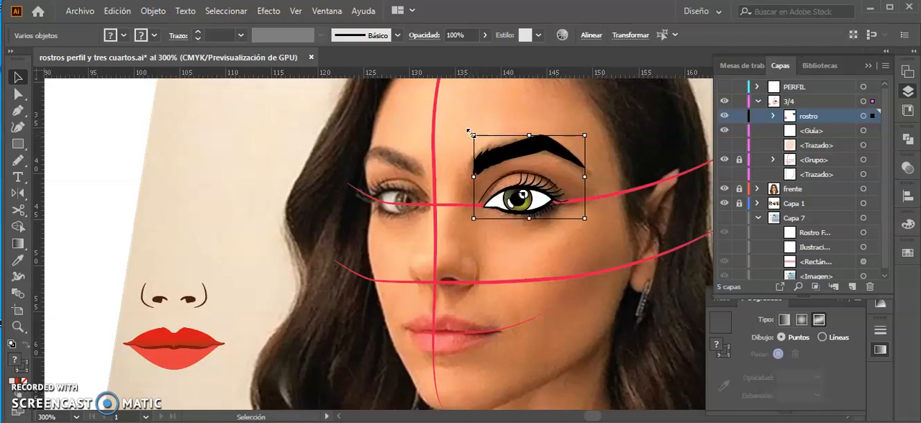
key(Up)
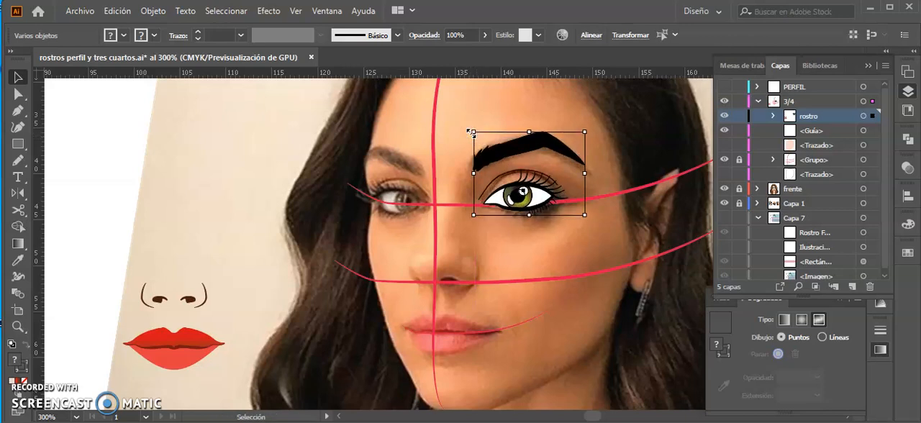
click(548, 251)
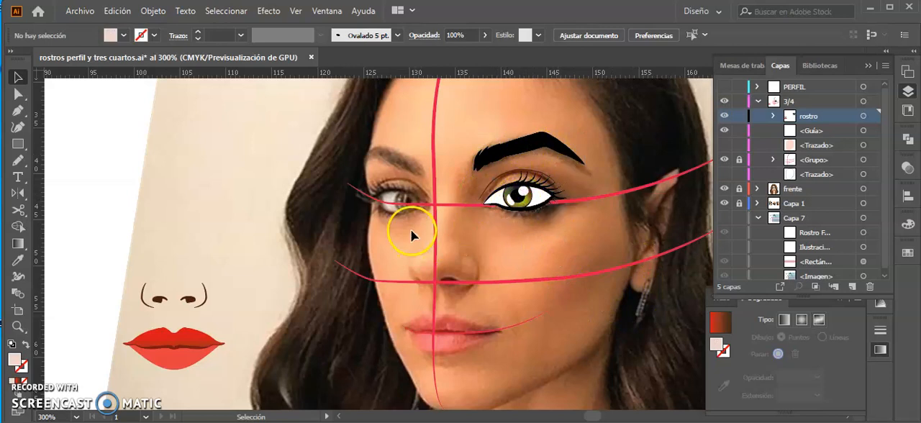
Hide the 3/4 layer to examine the eyes in the three-quarter photo up close, and show it again.
scroll(412, 236, down, 2)
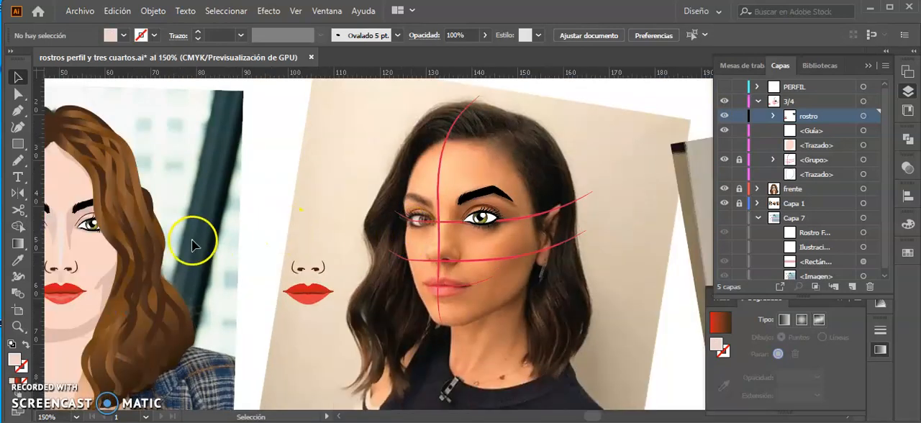
drag(191, 244, 305, 226)
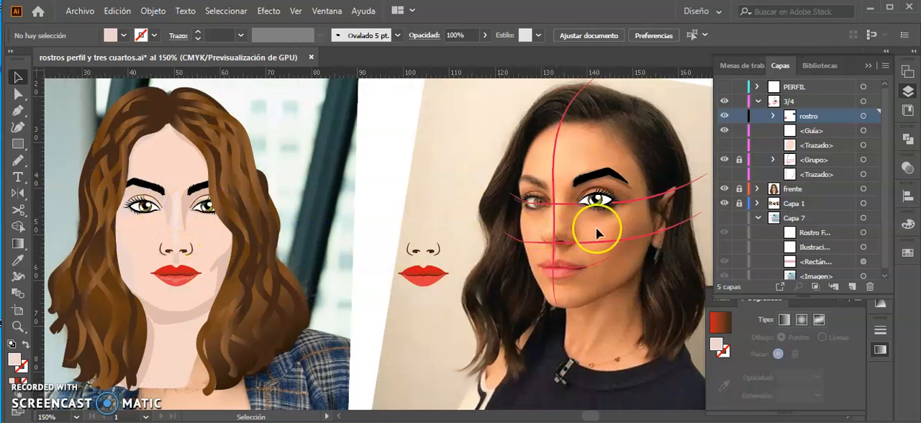
click(725, 102)
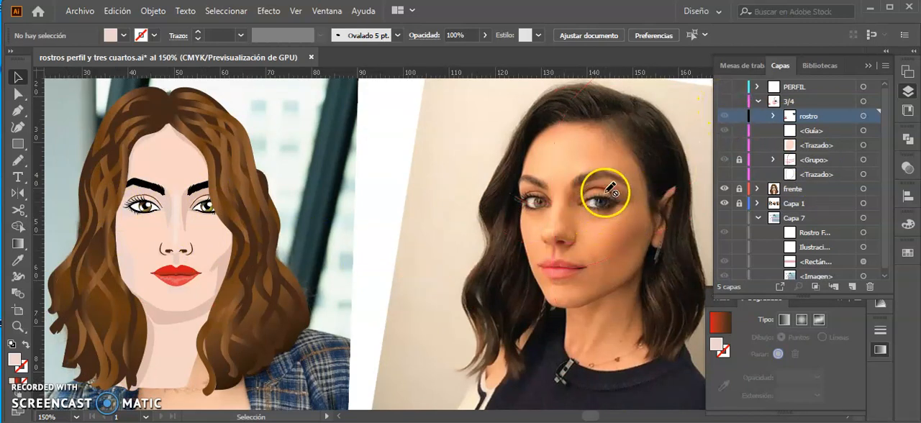
key(ctrl+plus)
key(ctrl+plus)
key(ctrl+plus)
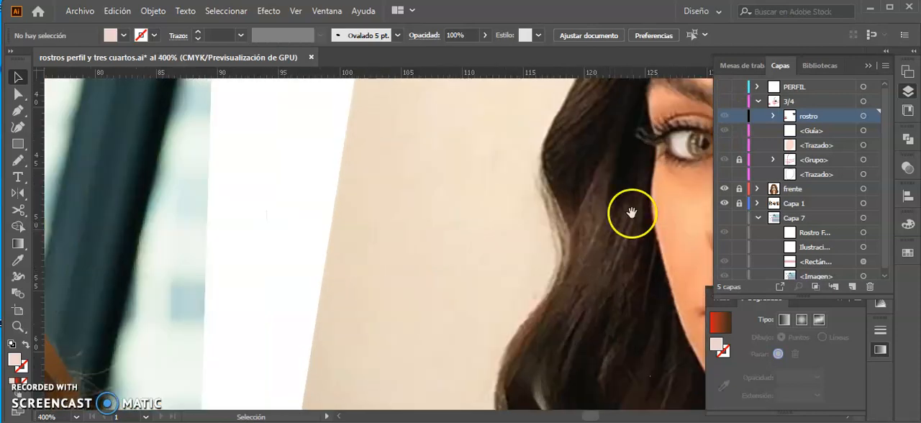
drag(631, 213, 484, 231)
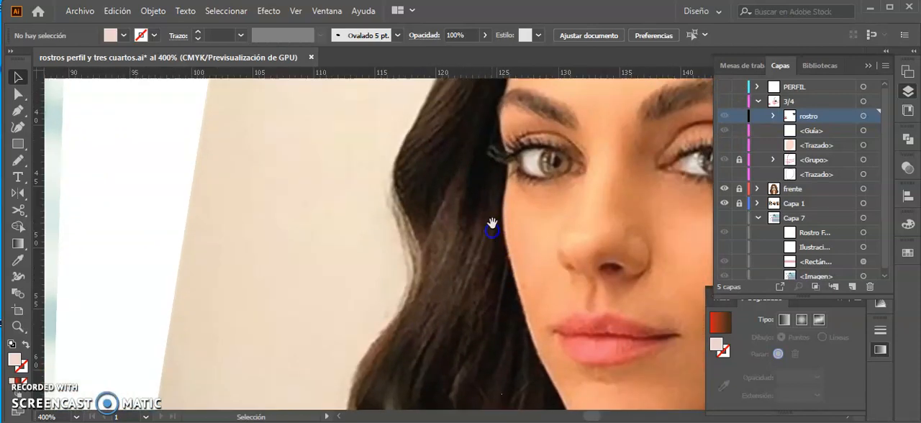
click(725, 102)
drag(617, 191, 389, 222)
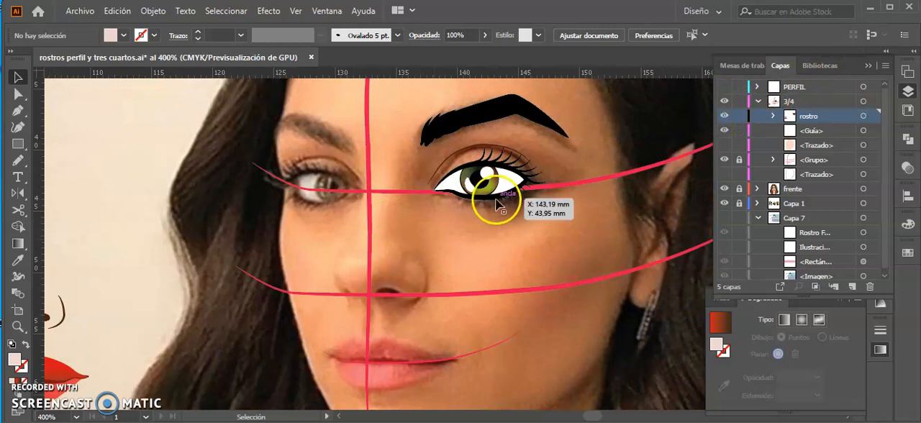
Isolate the group of the placed eye and select its iris outline, pupil and highlights.
key(ctrl+plus)
key(v)
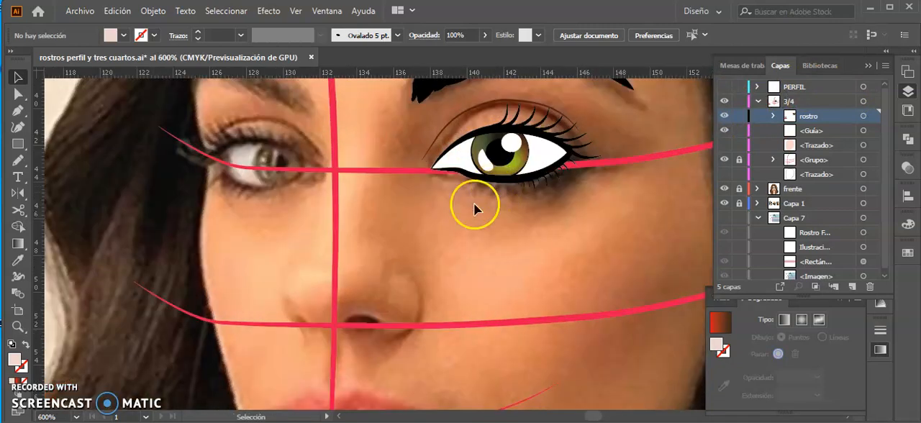
drag(554, 138, 486, 280)
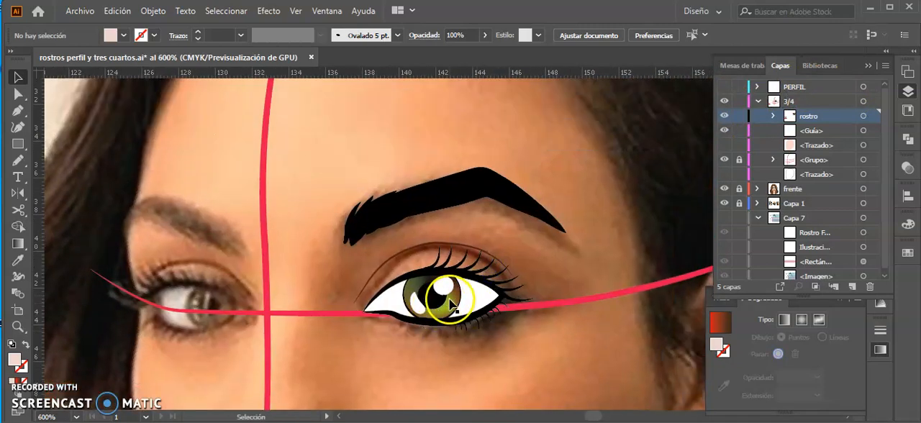
click(453, 305)
double_click(453, 306)
click(441, 307)
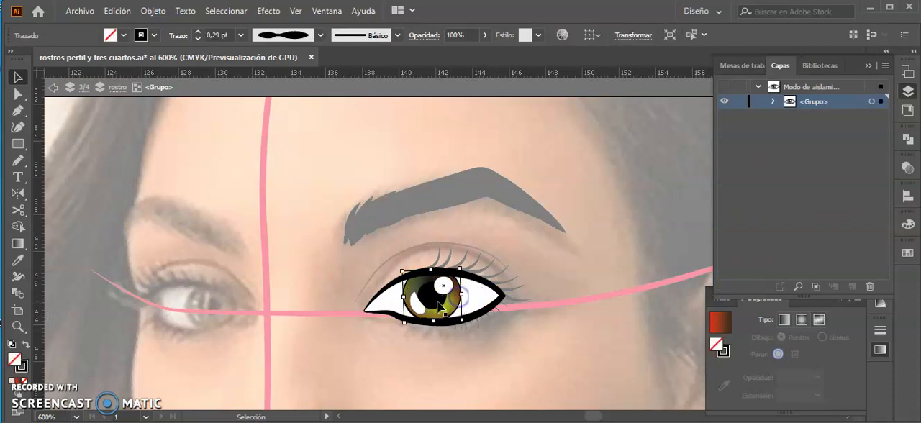
shift+click(447, 296)
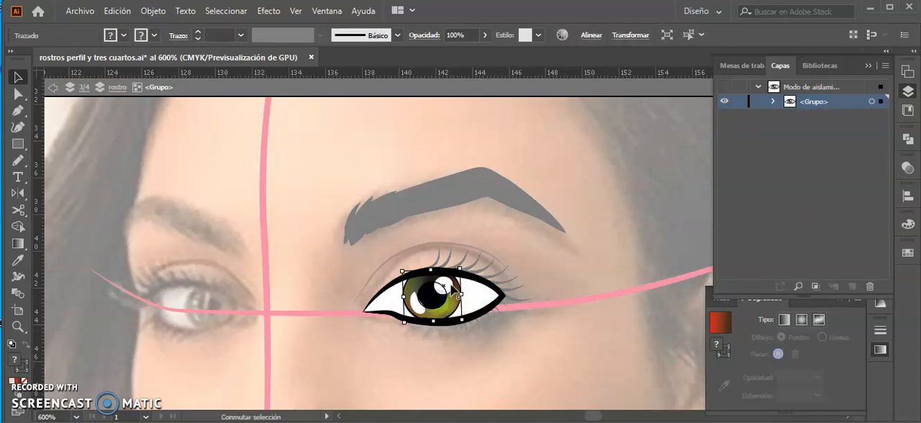
shift+click(415, 313)
Undo the trial shift of the iris parts and add the remaining iris shape to the selection.
drag(449, 289, 449, 310)
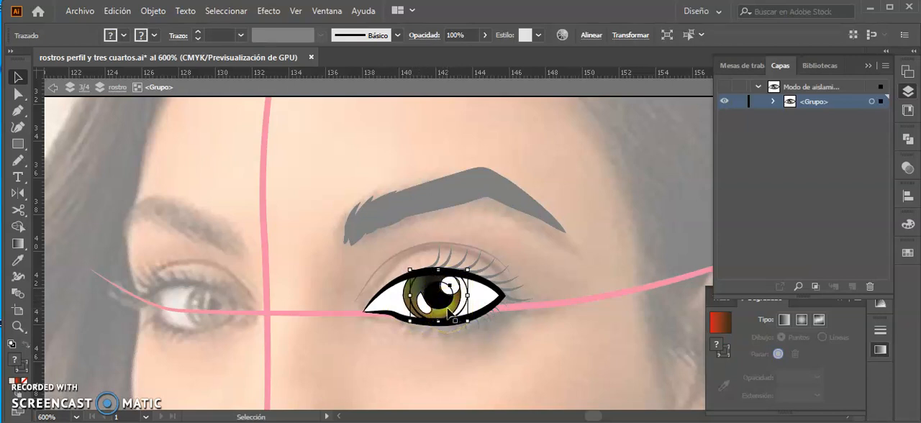
key(ctrl+z)
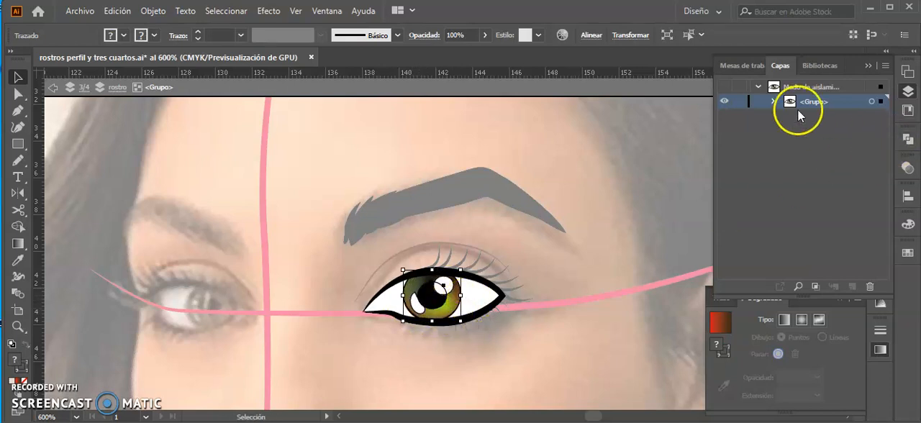
click(774, 101)
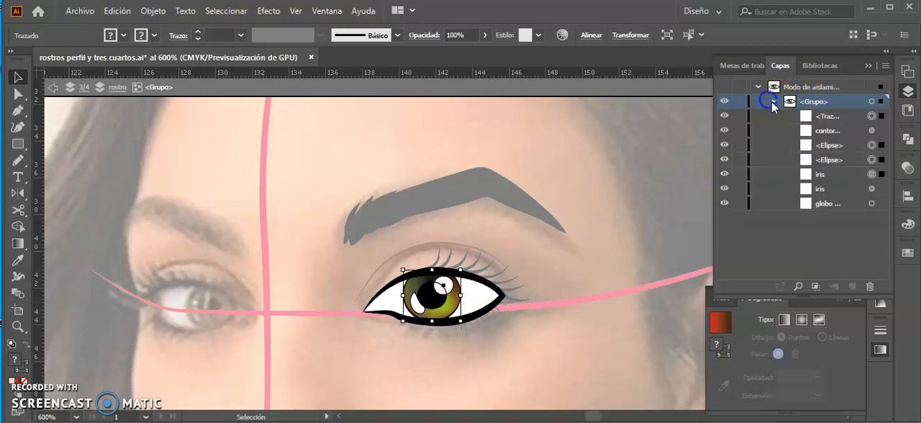
click(872, 190)
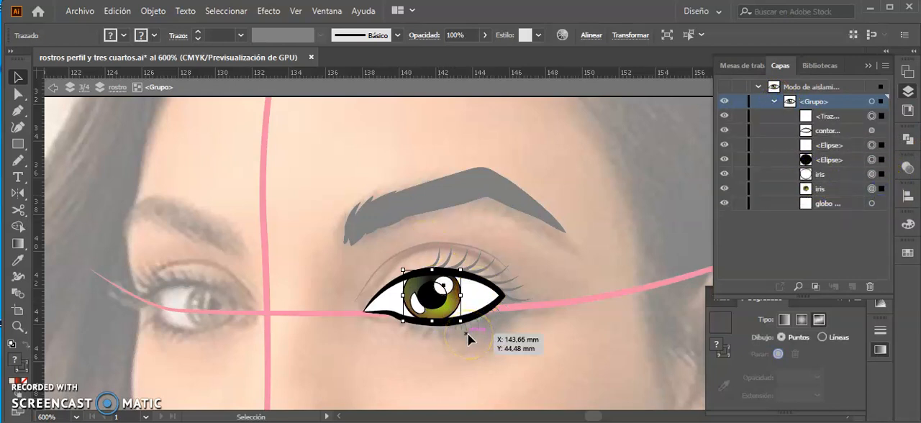
Shift the selected iris, pupil and highlights inside the eye toward its outer corner.
key(Right)
key(Right)
key(Right)
key(Right)
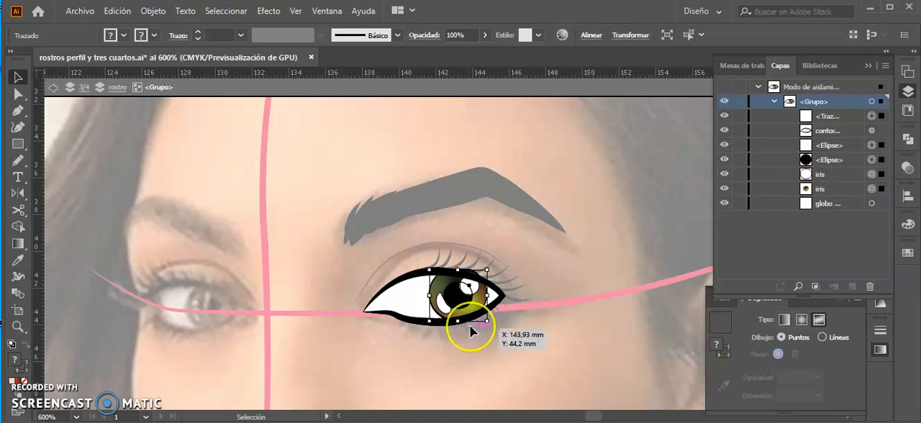
scroll(472, 331, up, 3)
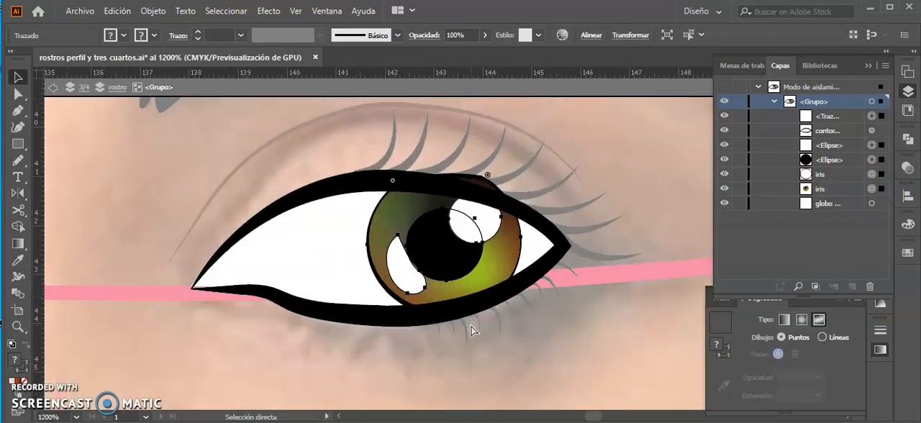
drag(484, 181, 527, 267)
key(Down)
key(Up)
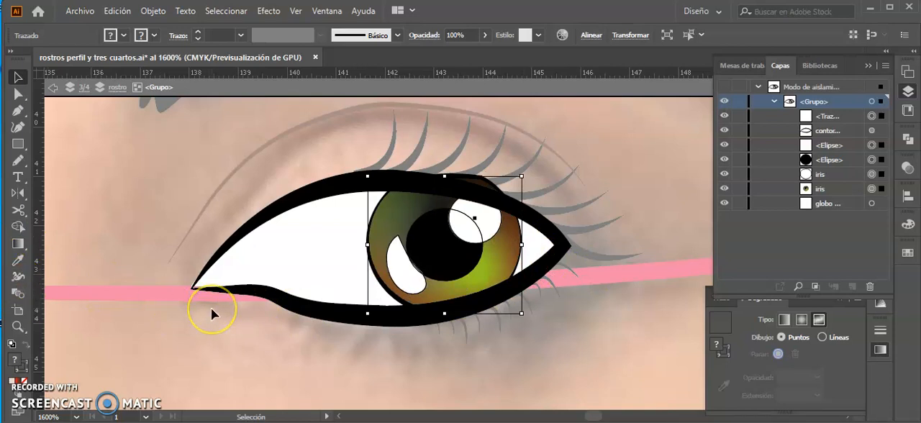
Set the Eraser tool's size to 2 pt.
key(shift+e)
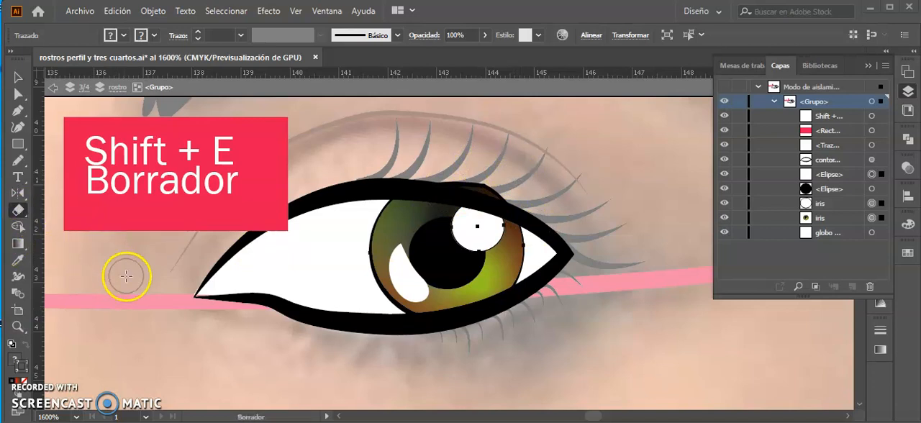
double_click(19, 211)
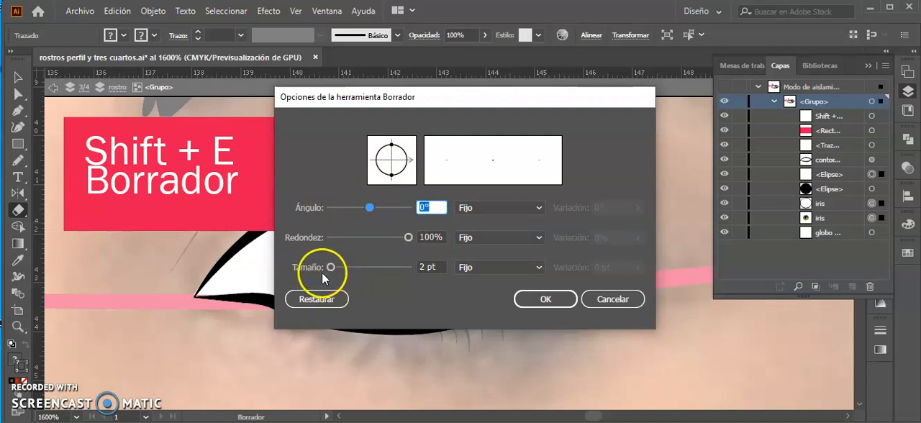
click(426, 268)
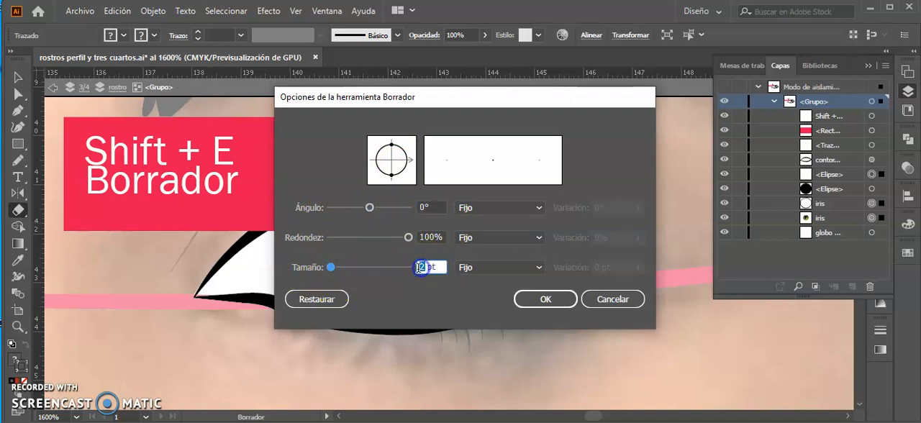
click(547, 300)
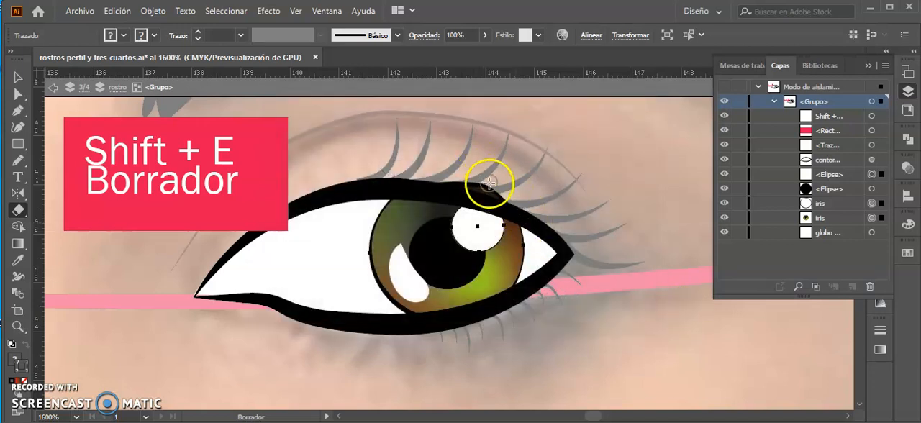
Erase the parts of the coloured iris and of the iris outline that stick out above the upper eyelid.
click(882, 218)
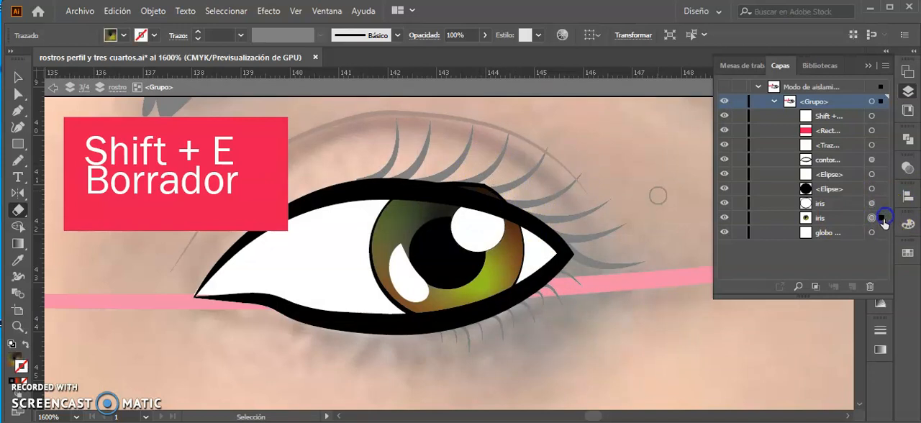
drag(468, 179, 513, 194)
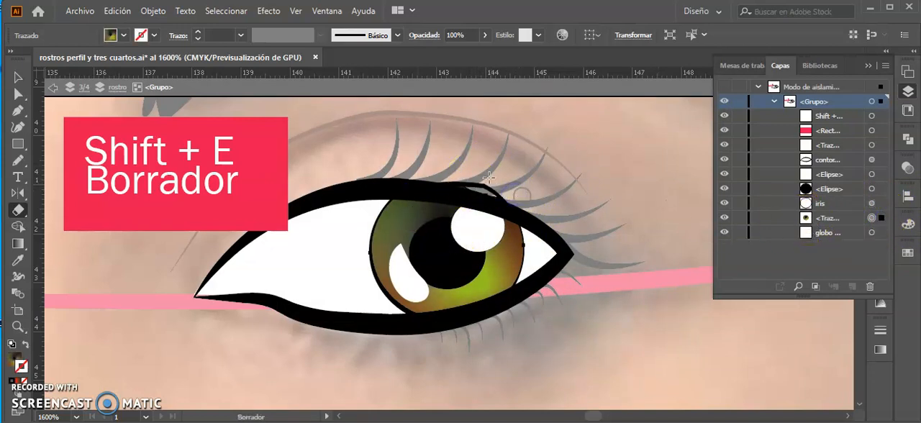
click(881, 204)
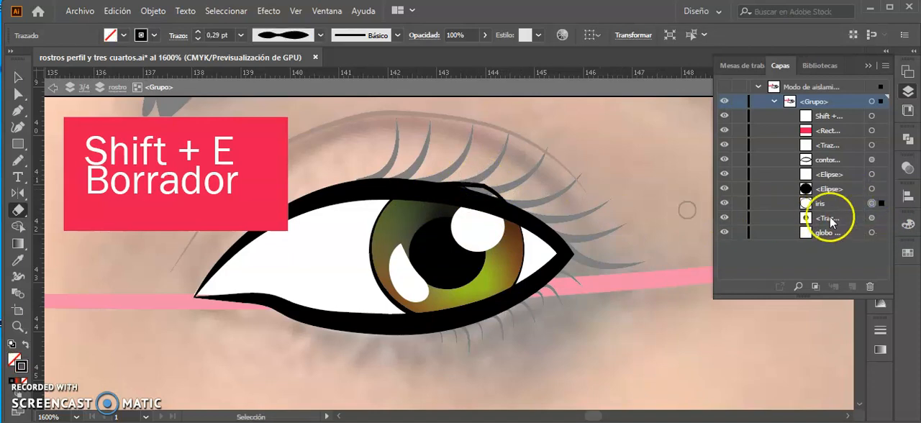
drag(453, 175, 522, 200)
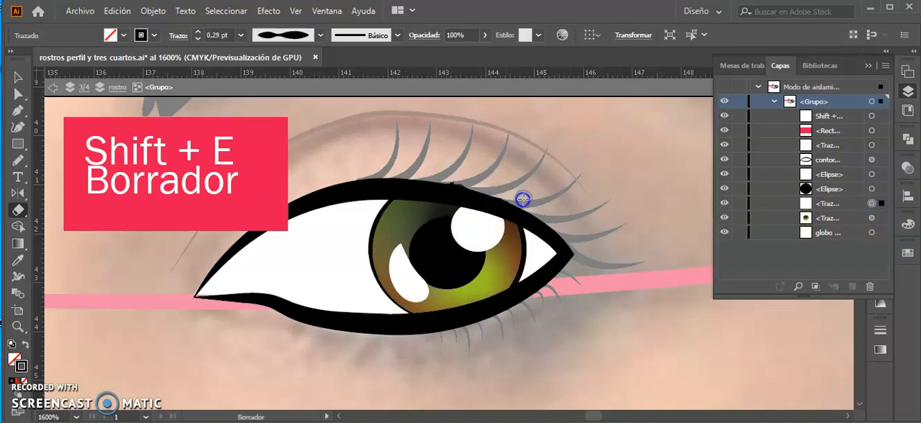
drag(445, 183, 473, 185)
click(483, 199)
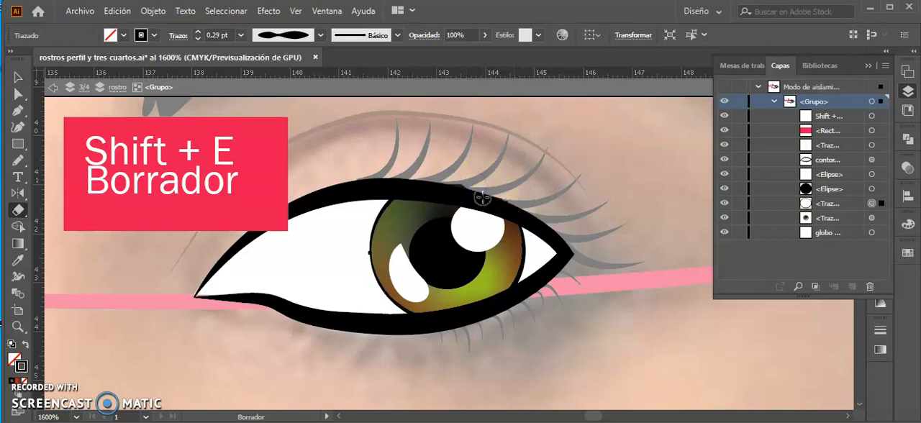
click(884, 219)
drag(457, 178, 477, 185)
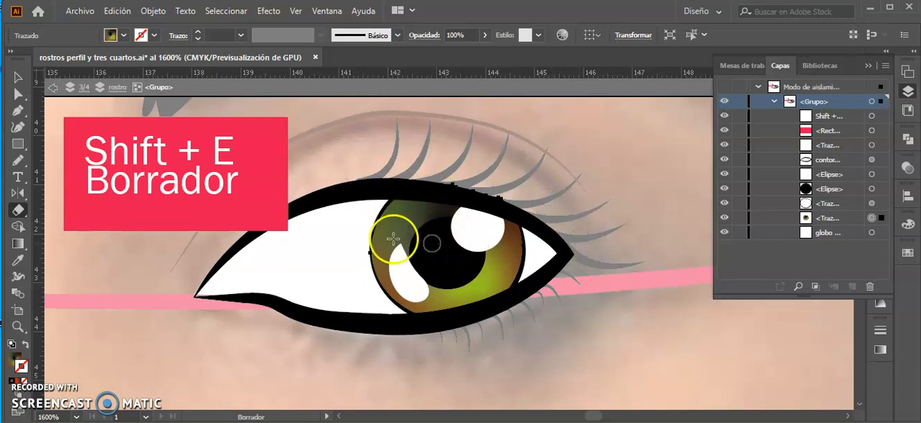
click(18, 77)
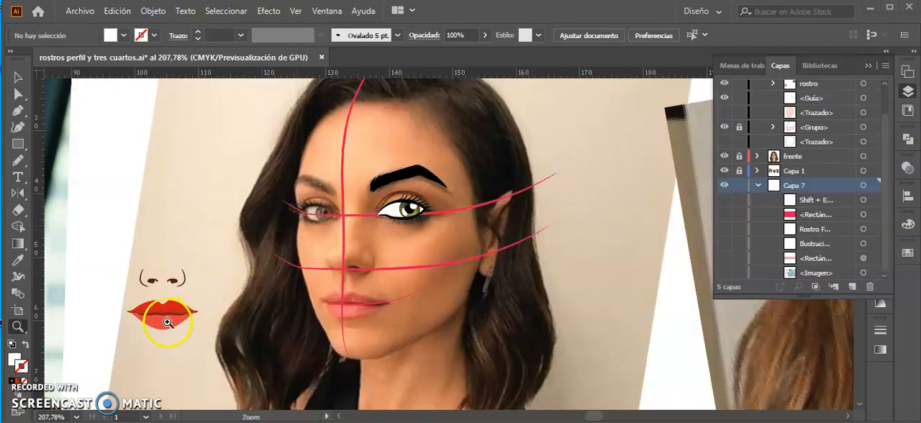
Place the illustrated lips over the mouth of the three-quarter photo, centred on the vertical construction line.
key(v)
drag(187, 317, 360, 311)
key(ctrl+plus)
key(ctrl+plus)
key(ctrl+plus)
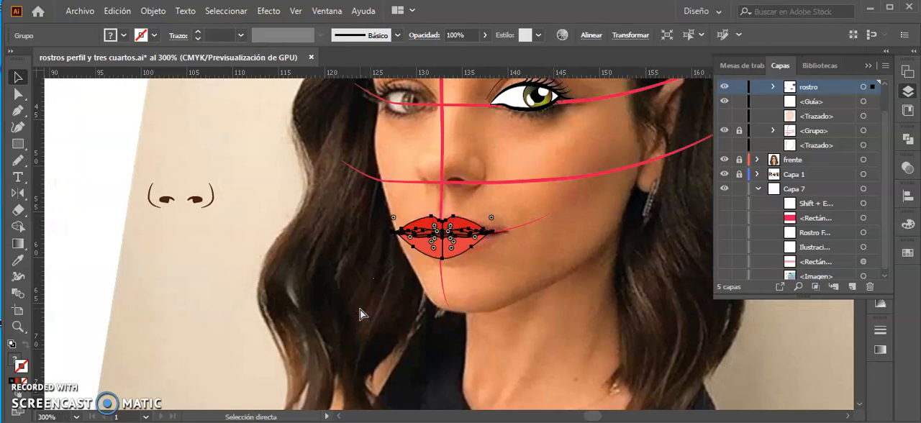
key(space)
drag(486, 244, 444, 289)
key(Up)
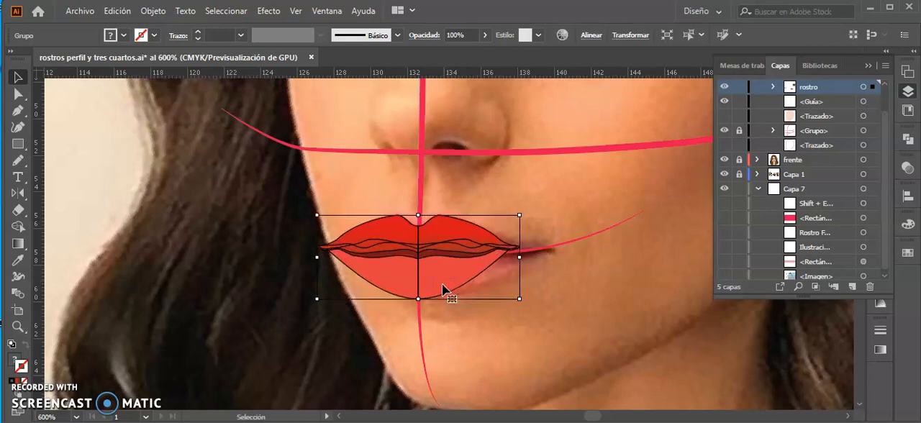
Widen the lips toward the nearer mouth corner and shift them back toward the vertical construction line.
click(480, 272)
drag(519, 260, 541, 266)
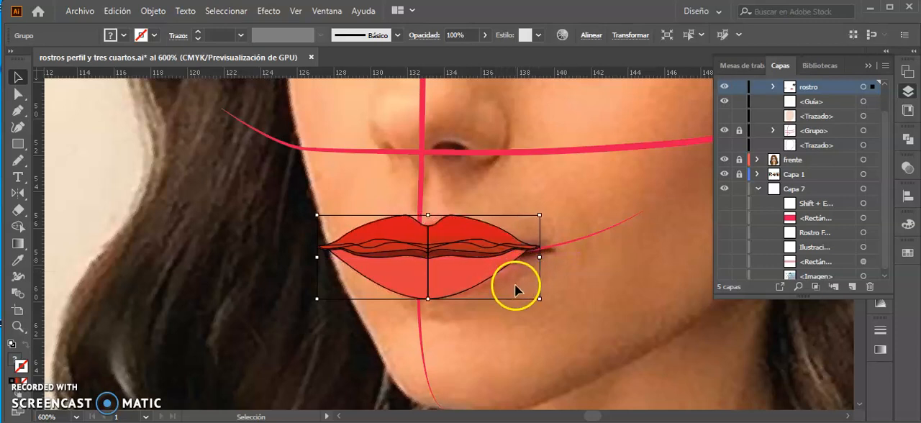
key(Left)
key(Left)
drag(454, 272, 462, 280)
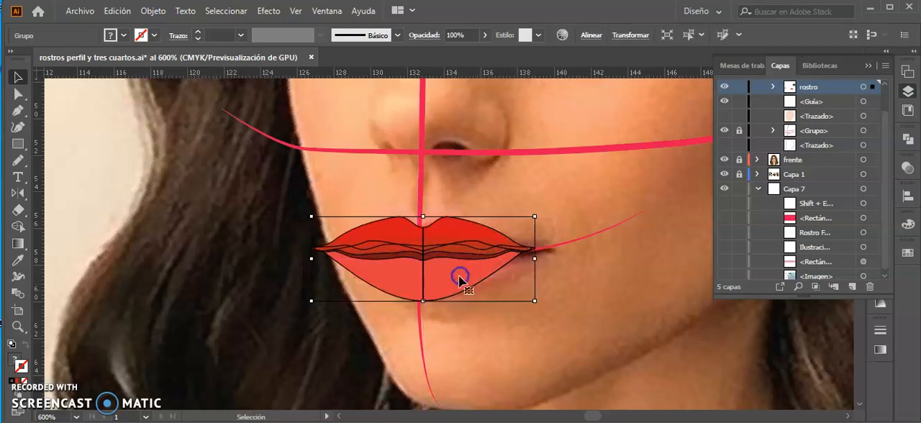
With the lips hidden, sketch a trial upper-lip contour with the Pencil above the photo's mouth, delete it and show the lips again.
click(551, 266)
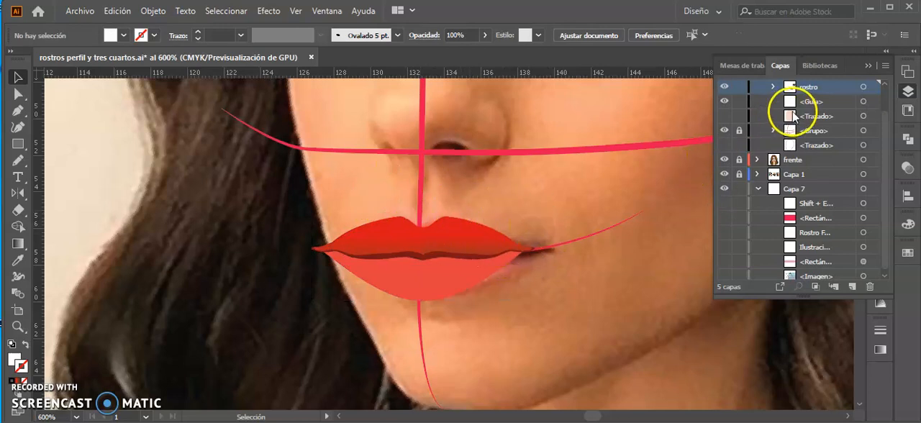
click(772, 88)
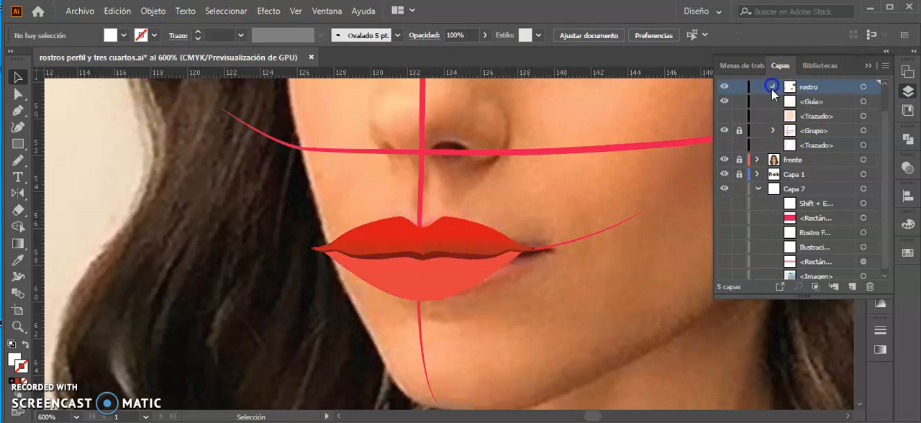
click(725, 102)
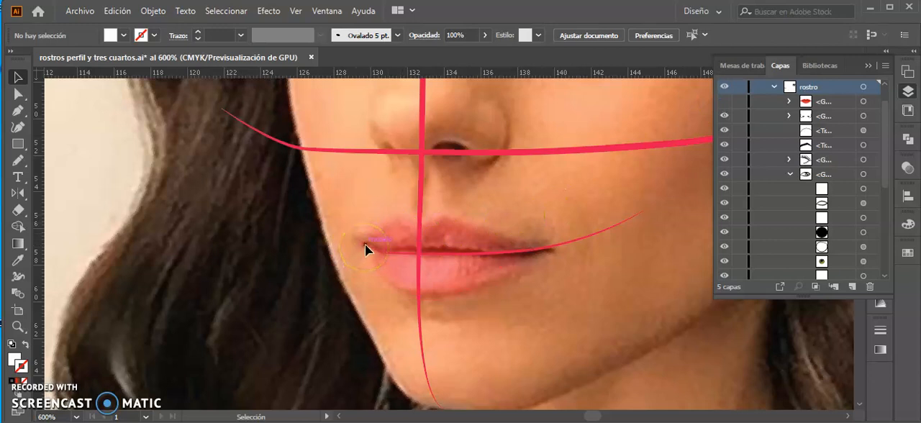
key(n)
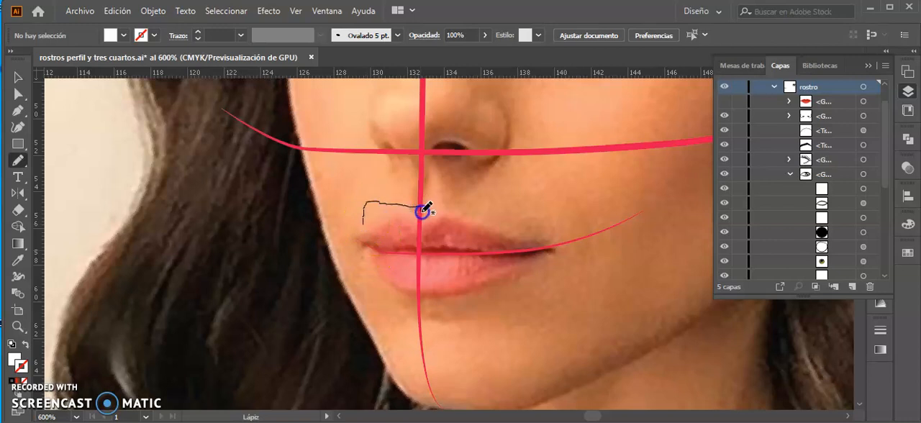
drag(424, 218, 423, 215)
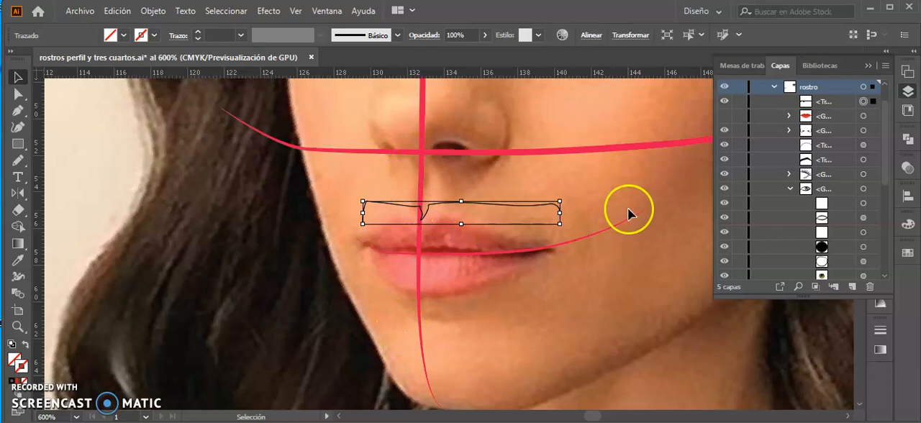
key(Delete)
click(724, 101)
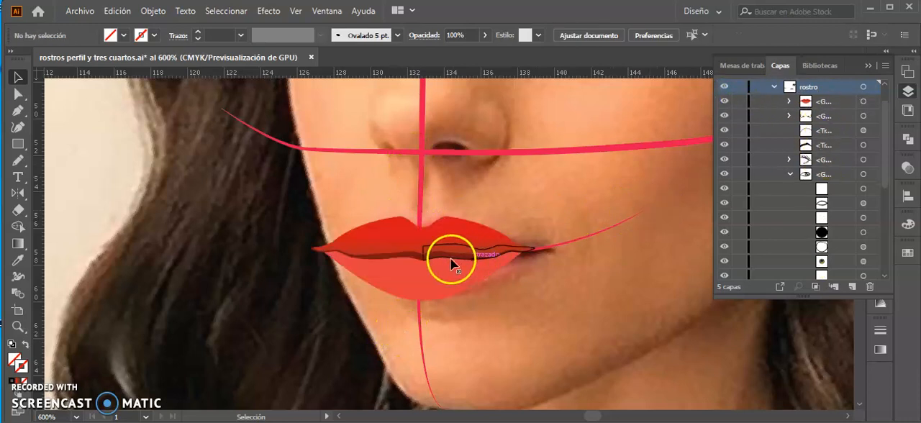
Isolate the lips group and narrow its farther half toward the vertical construction line to match the foreshortened mouth.
double_click(449, 243)
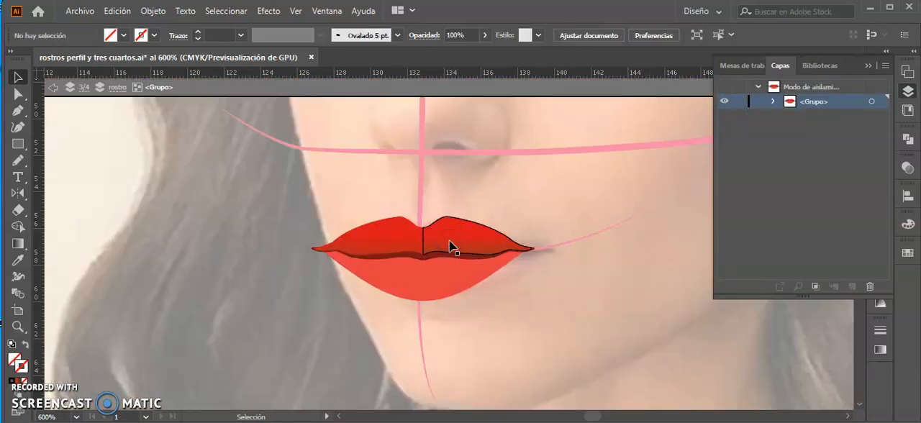
click(449, 247)
click(447, 281)
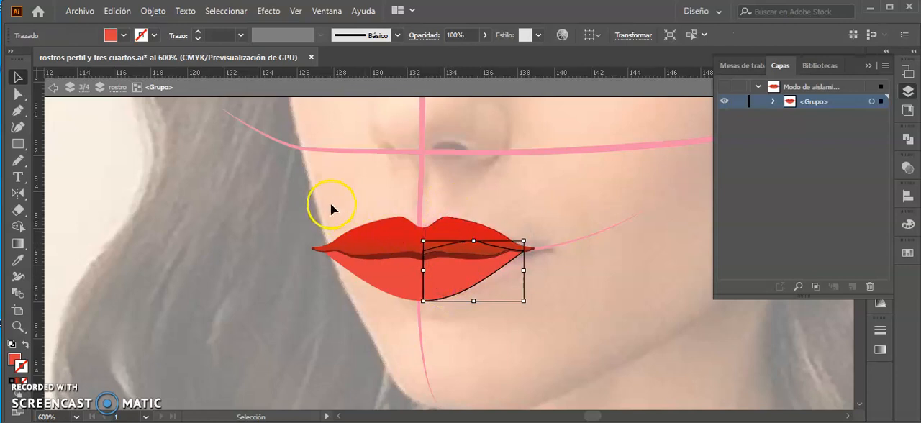
drag(381, 312, 382, 315)
drag(311, 259, 347, 260)
click(364, 268)
mouse_move(346, 259)
mouse_down()
mouse_move(389, 260)
mouse_move(355, 257)
mouse_up()
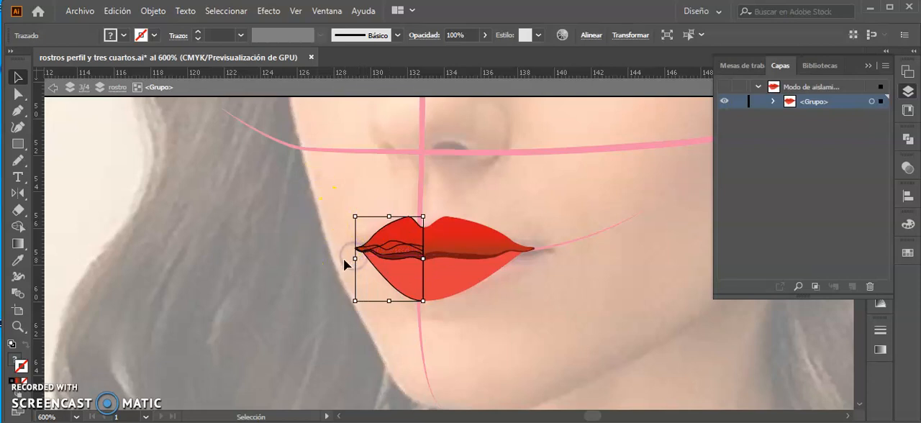
Stretch the nearer half of the lips out to the photo's mouth corner and widen the farther half slightly.
click(477, 269)
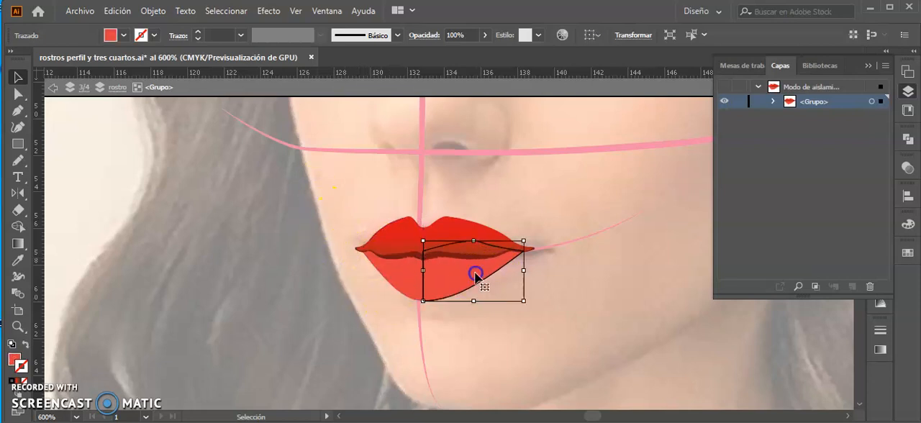
drag(546, 303, 487, 208)
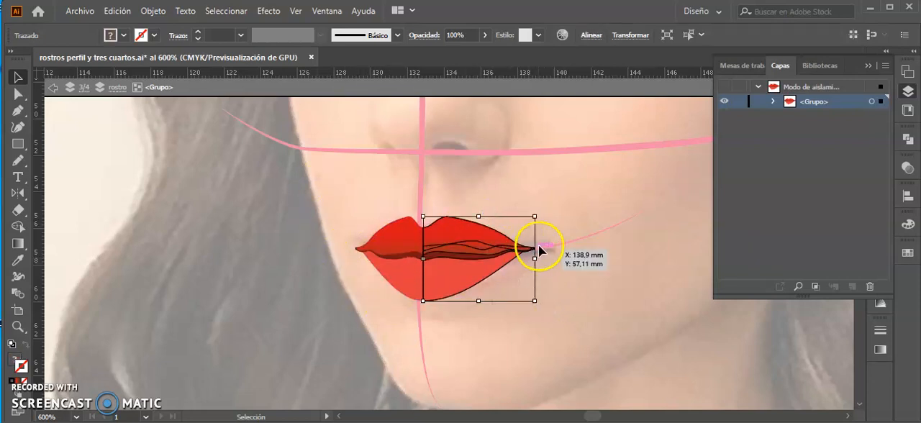
drag(535, 257, 550, 258)
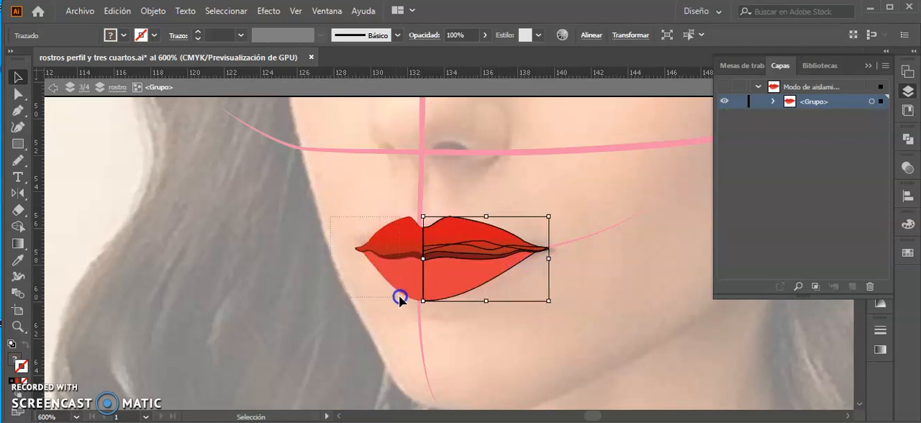
drag(400, 298, 400, 298)
drag(355, 260, 348, 262)
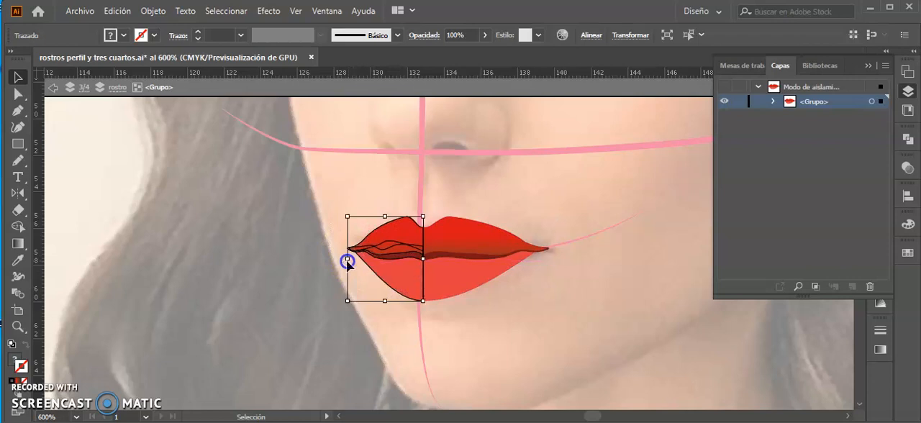
Select both halves of the lips and move them together to align their centre with the vertical construction line.
click(504, 317)
click(460, 291)
click(483, 323)
drag(508, 335, 377, 238)
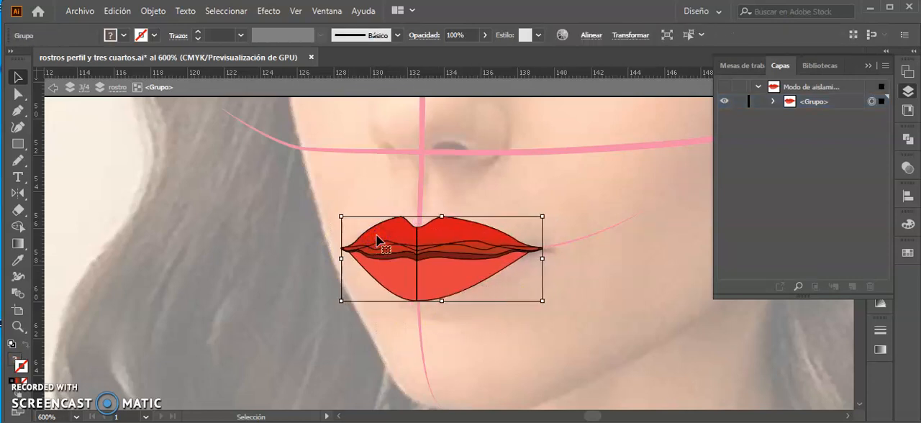
drag(452, 283, 448, 286)
click(592, 273)
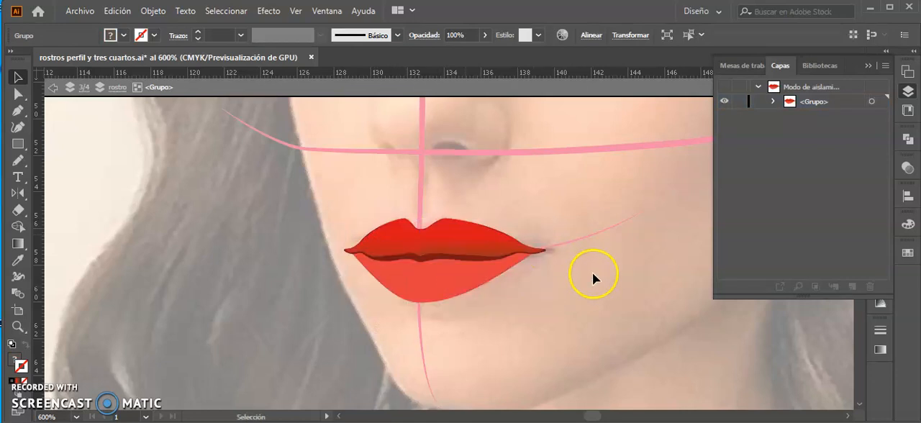
key(ctrl+minus)
key(ctrl+minus)
key(ctrl+minus)
key(ctrl+minus)
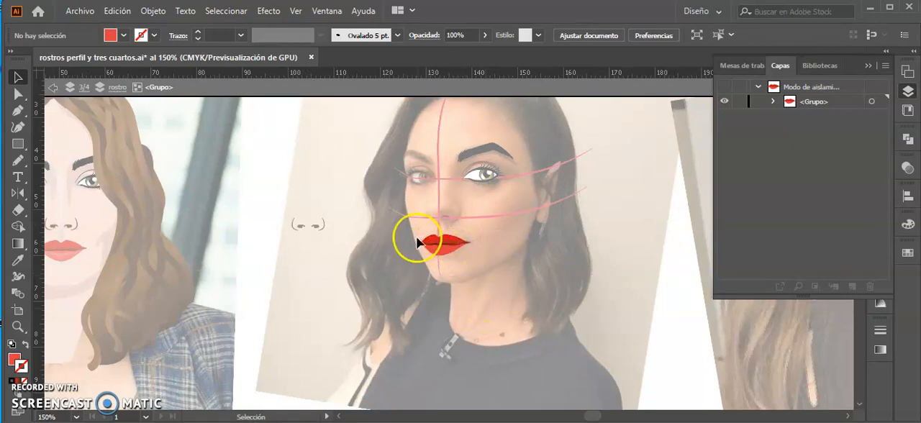
scroll(416, 238, up, 6)
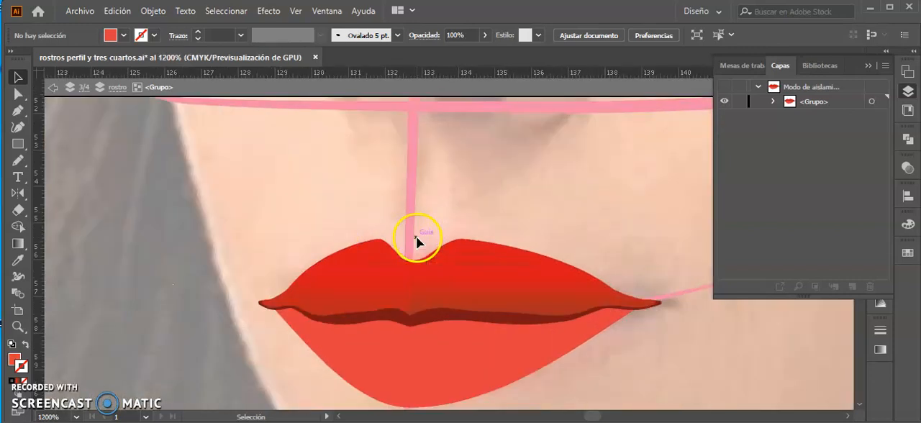
Flatten the upper contour of the upper lip's farther half by moving the curve handles between its mouth corner and peak.
click(337, 292)
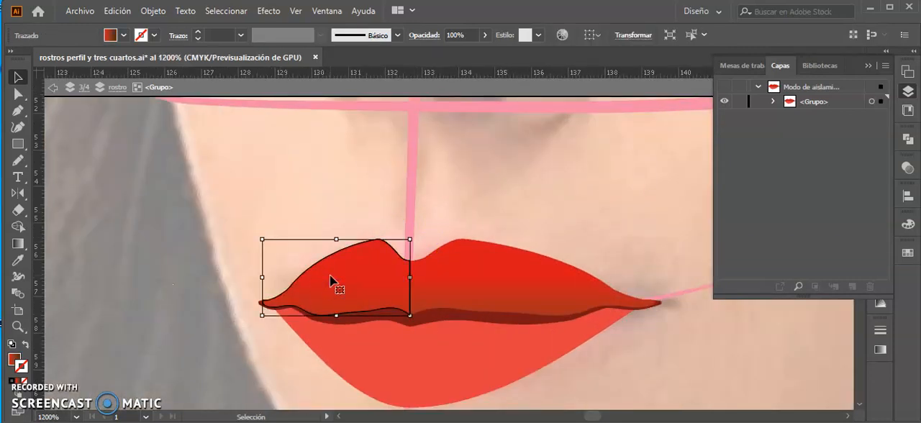
key(a)
click(289, 290)
drag(317, 254, 326, 271)
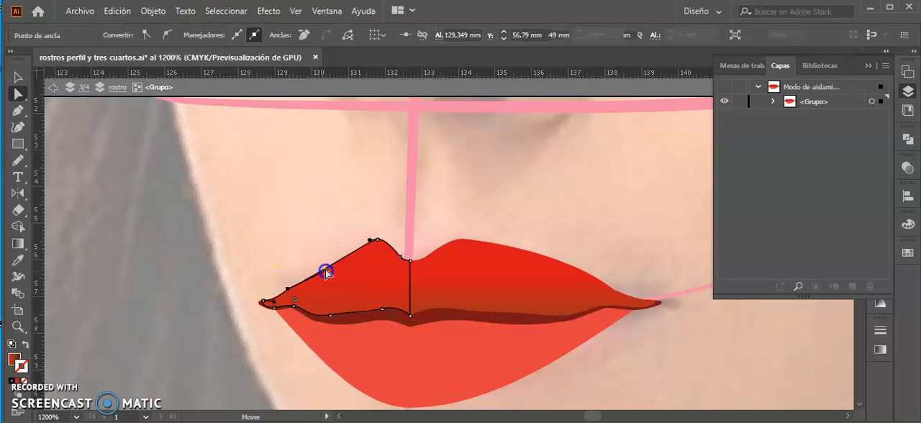
click(371, 242)
drag(371, 243, 356, 242)
click(339, 269)
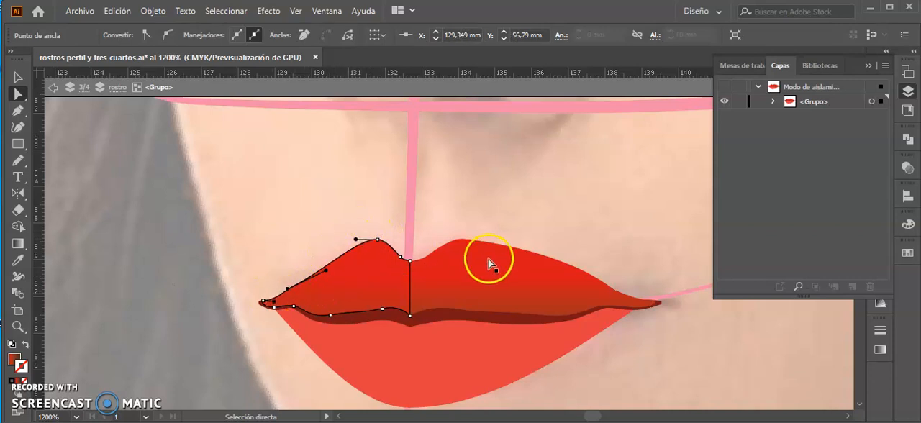
key(ctrl+minus)
key(ctrl+minus)
key(ctrl+minus)
key(ctrl+minus)
key(ctrl+minus)
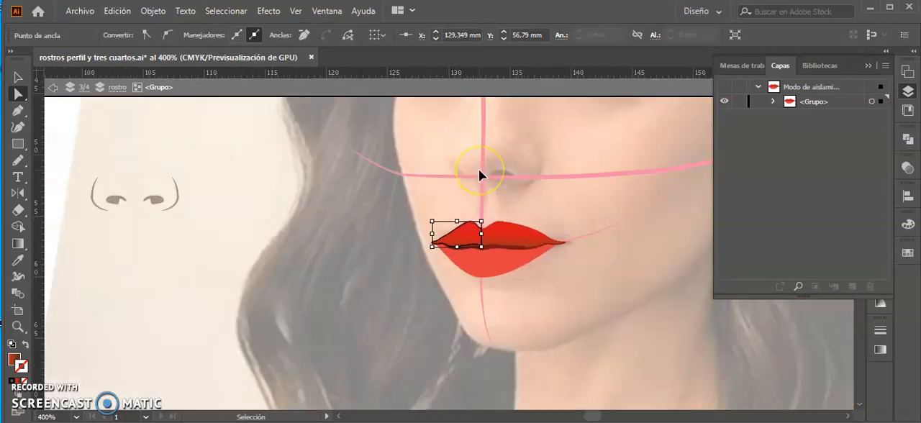
click(535, 266)
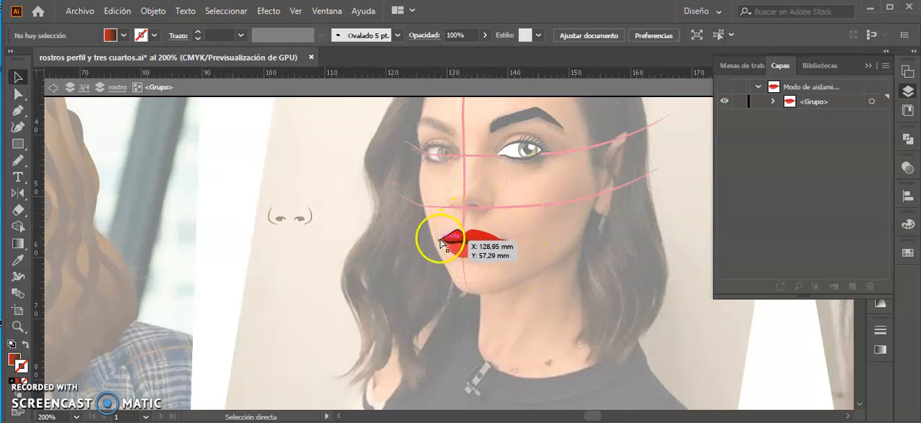
Raise the curve handle on the farther upper lip's contour slightly to make its slope a little fuller.
key(ctrl+plus)
key(ctrl+plus)
key(ctrl+plus)
key(ctrl+plus)
key(ctrl+plus)
key(ctrl+plus)
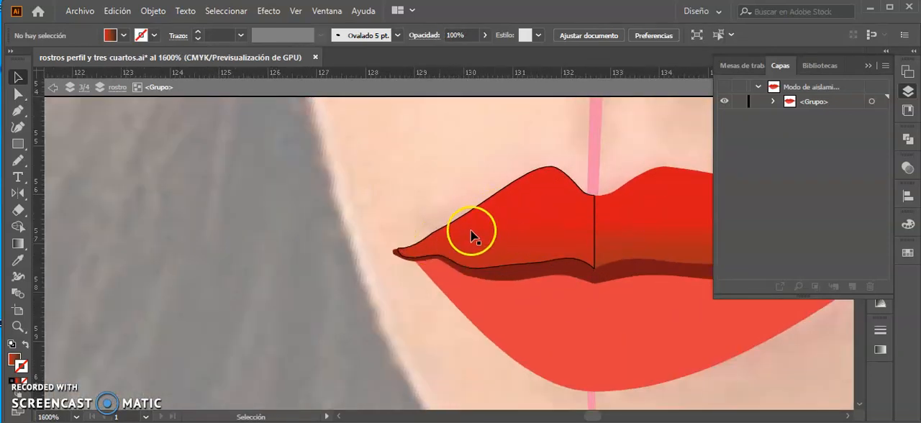
key(v)
click(430, 241)
key(a)
click(430, 233)
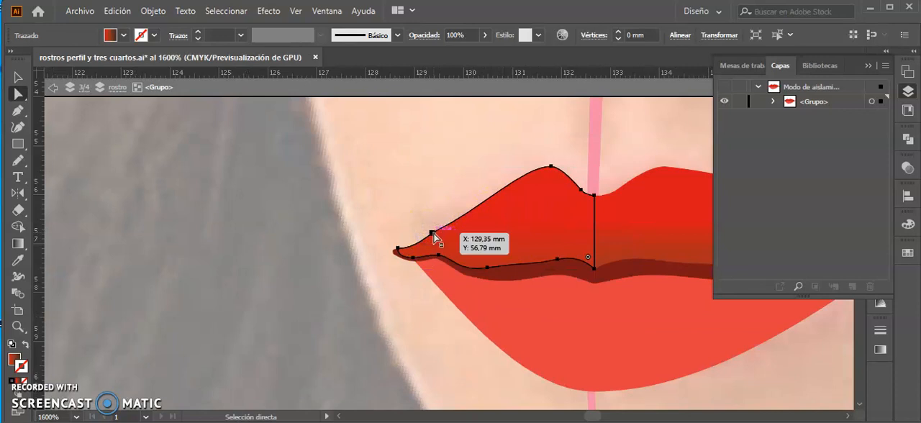
drag(482, 209, 481, 201)
key(ctrl+minus)
key(ctrl+minus)
key(ctrl+minus)
key(ctrl+minus)
key(ctrl+minus)
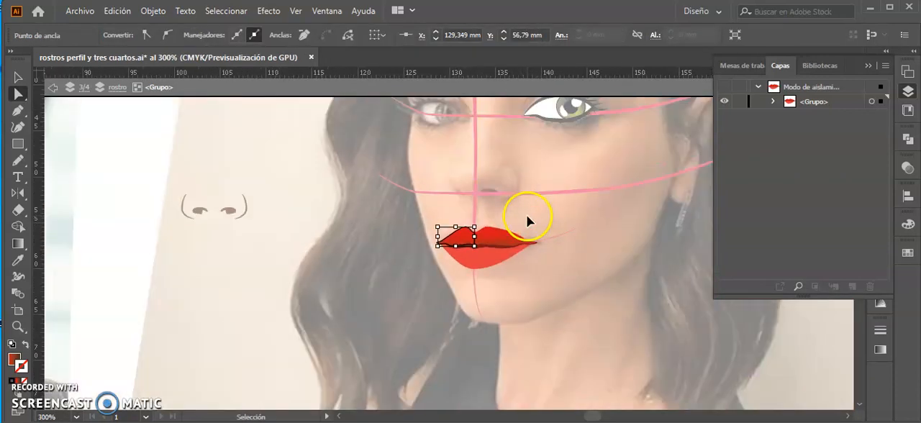
click(552, 279)
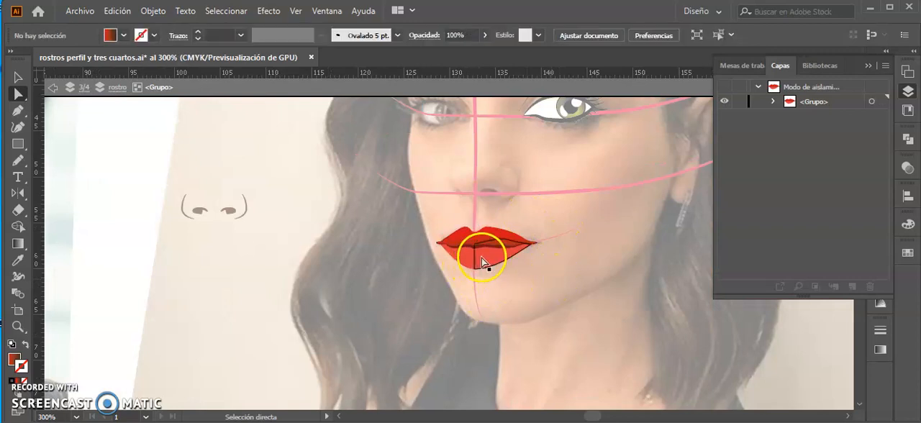
With the lips hidden, draw a trial rectangle over the photo's lower lip, undo it and show the lips again.
key(ctrl+plus)
key(ctrl+plus)
key(ctrl+plus)
key(ctrl+plus)
key(ctrl+plus)
drag(510, 298, 237, 242)
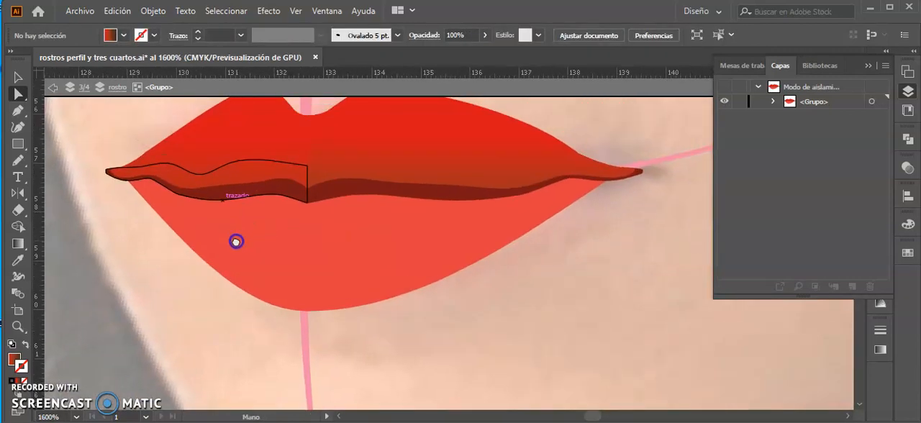
click(726, 103)
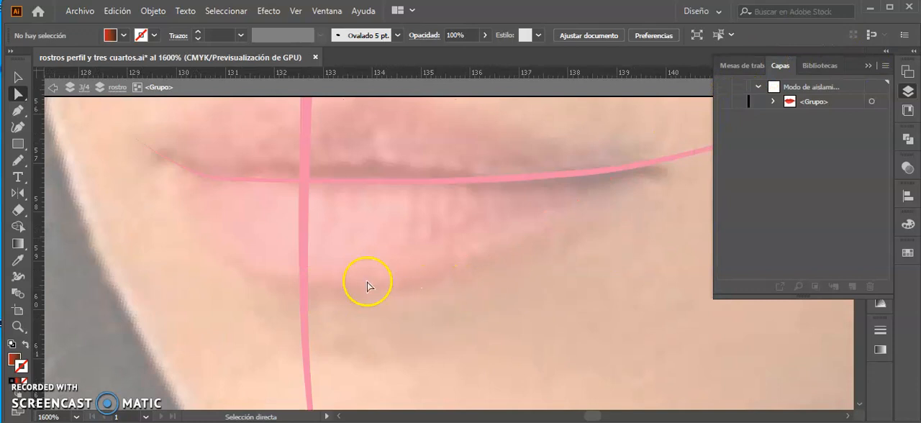
key(ctrl+minus)
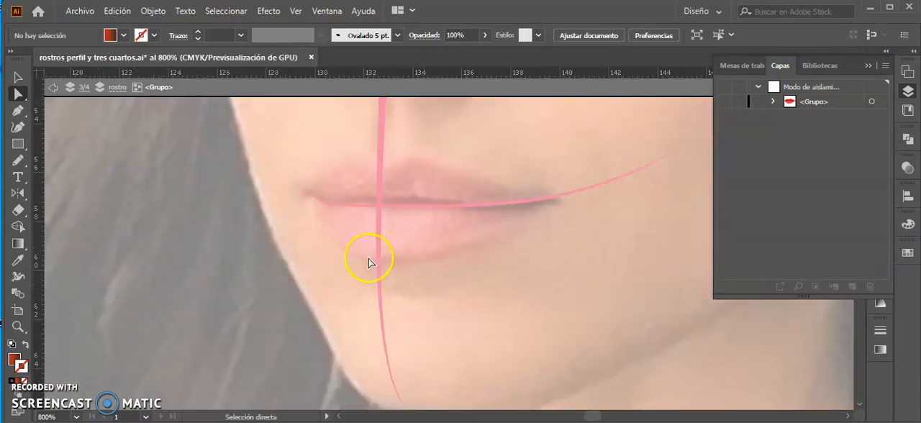
key(m)
drag(379, 206, 454, 264)
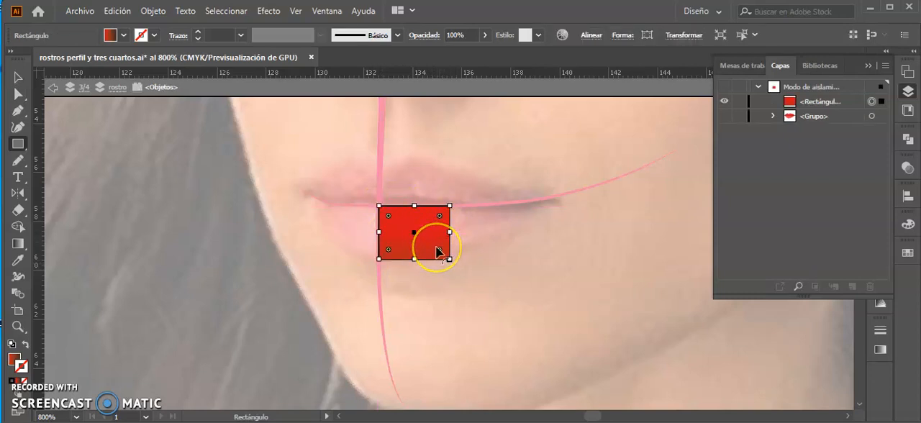
key(ctrl+z)
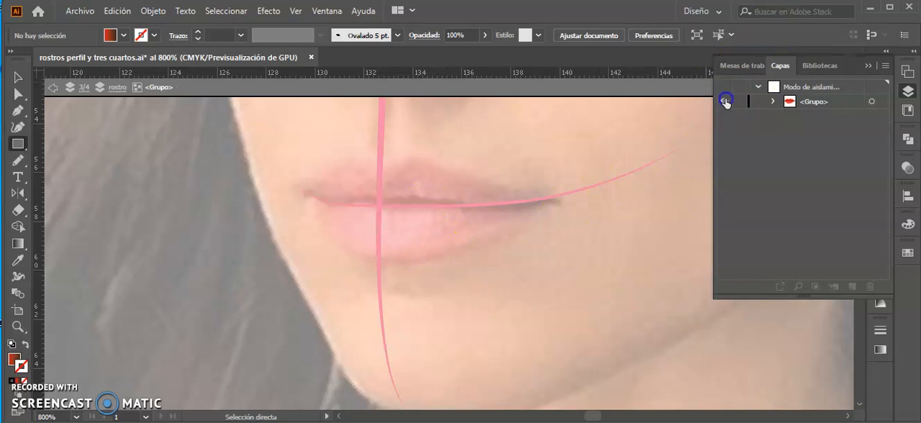
click(725, 102)
Make the nearer half of the lower lip fuller by moving its lower-edge anchor outward and extending the adjacent curve handles.
key(a)
click(411, 250)
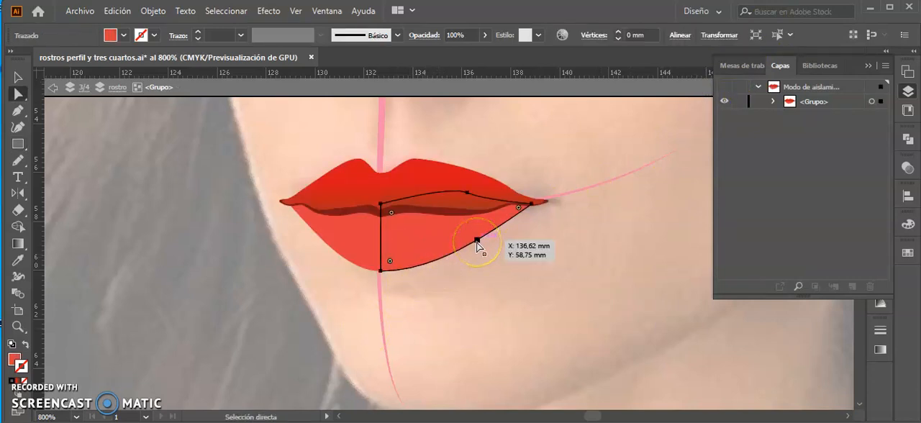
drag(477, 243, 493, 242)
click(417, 270)
drag(422, 274, 452, 274)
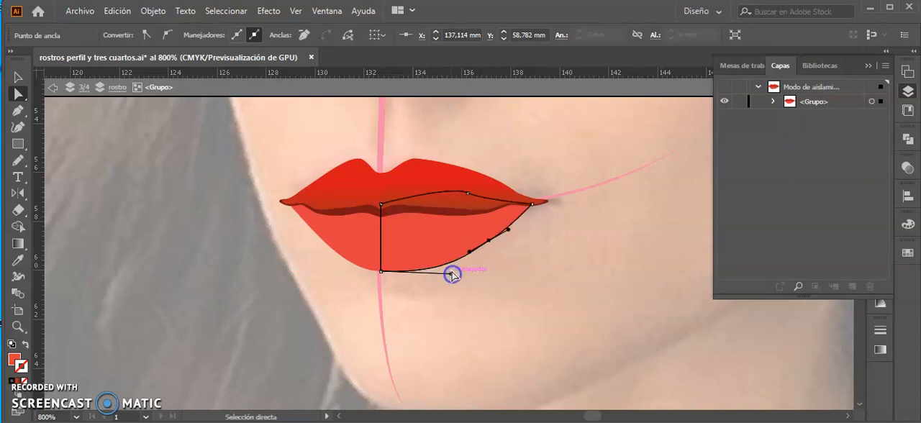
click(510, 228)
drag(510, 229, 514, 221)
click(508, 301)
key(ctrl+minus)
key(ctrl+minus)
key(ctrl+minus)
key(ctrl+minus)
key(ctrl+minus)
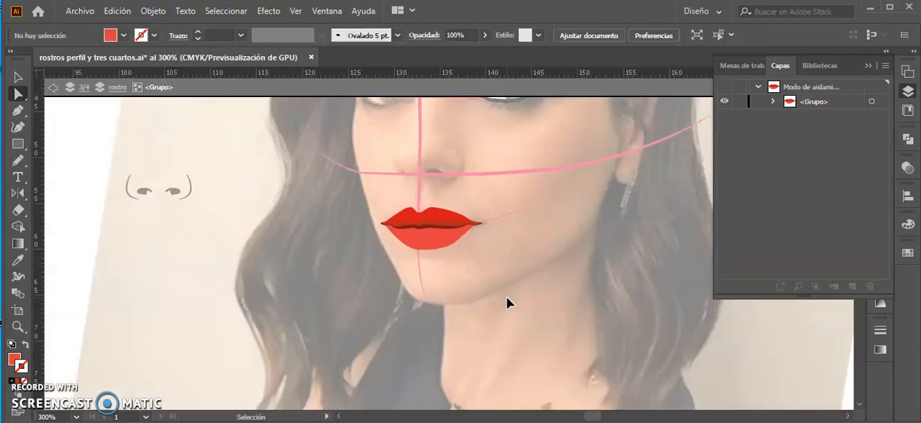
key(ctrl+minus)
key(ctrl+minus)
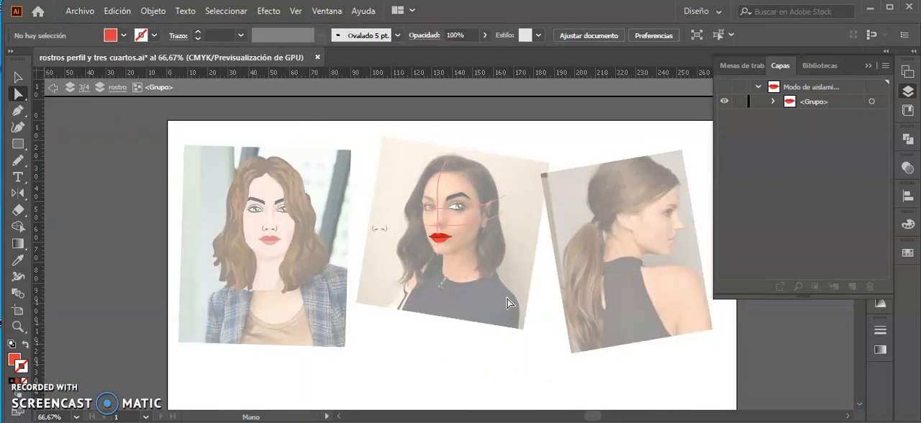
Leave the lips' isolation and move the nose group onto the photo's nose, centred on the vertical construction line.
key(v)
scroll(458, 221, up, 4)
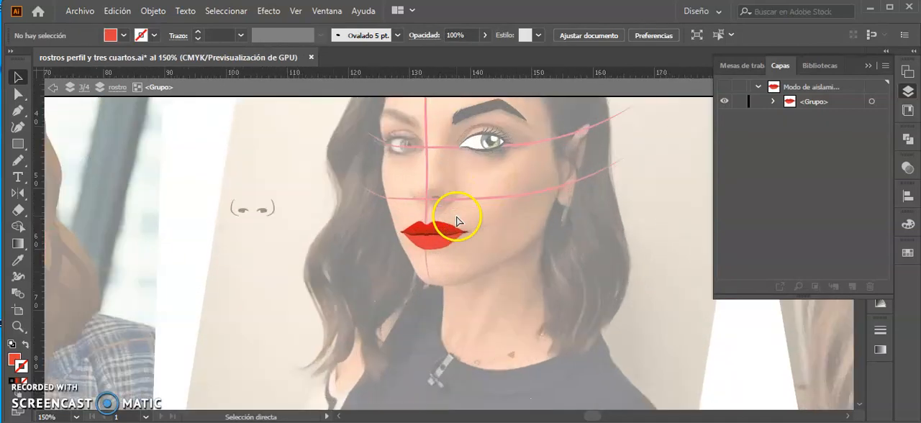
drag(463, 209, 433, 282)
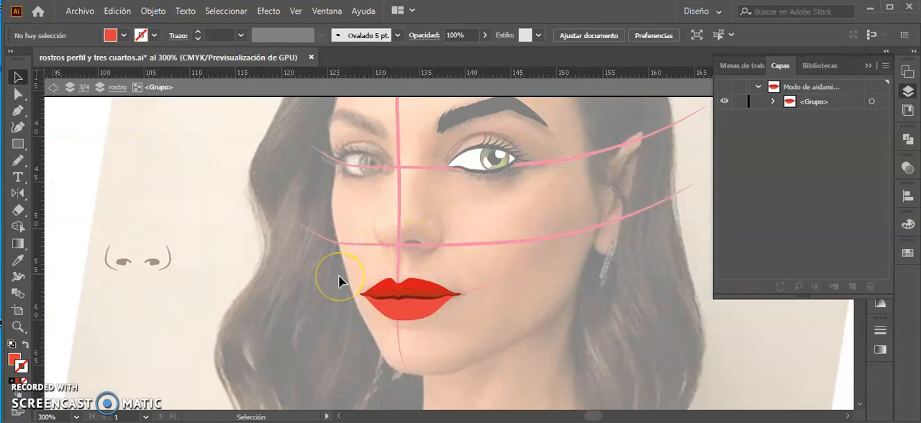
double_click(253, 259)
click(158, 262)
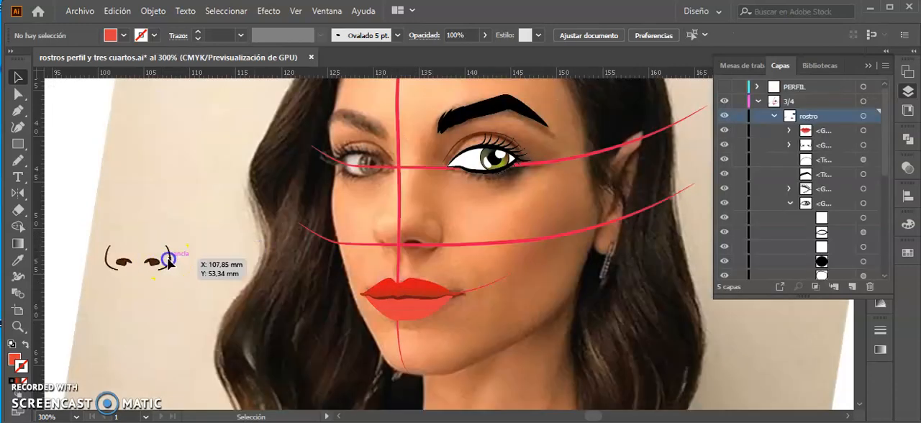
drag(164, 267, 430, 249)
scroll(429, 249, up, 3)
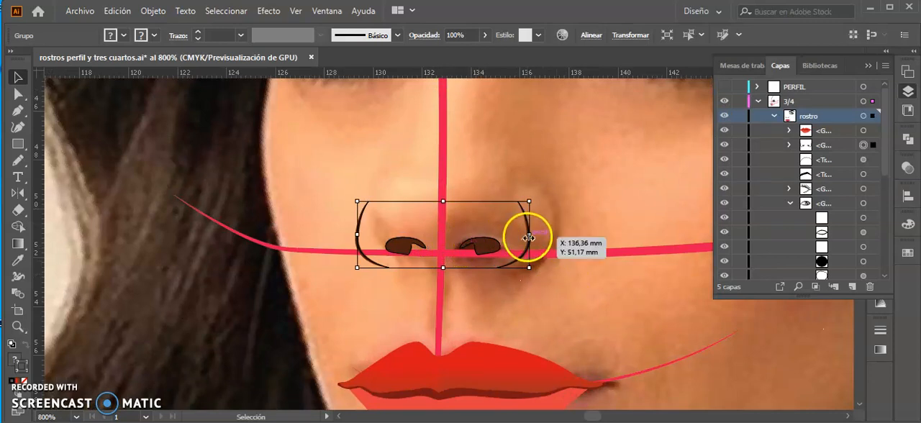
Isolate the nose group, narrow the farther nostril and move the farther wing curve in toward the vertical construction line.
click(410, 248)
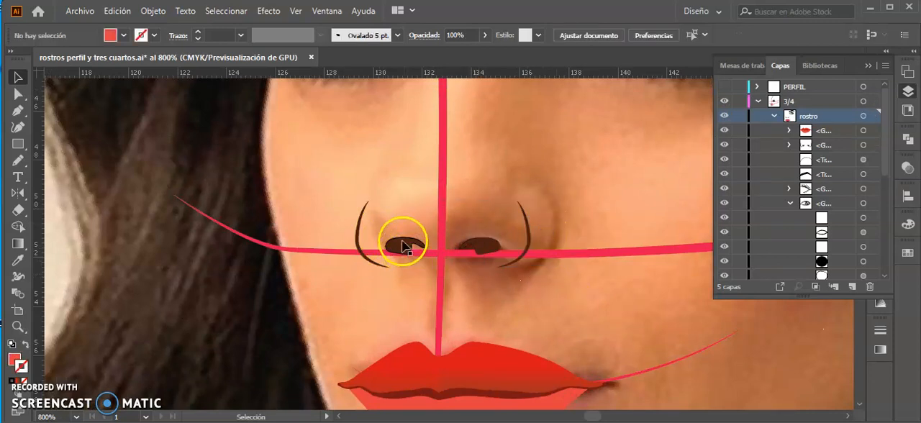
click(403, 248)
double_click(407, 251)
click(405, 248)
drag(432, 249, 407, 257)
click(408, 260)
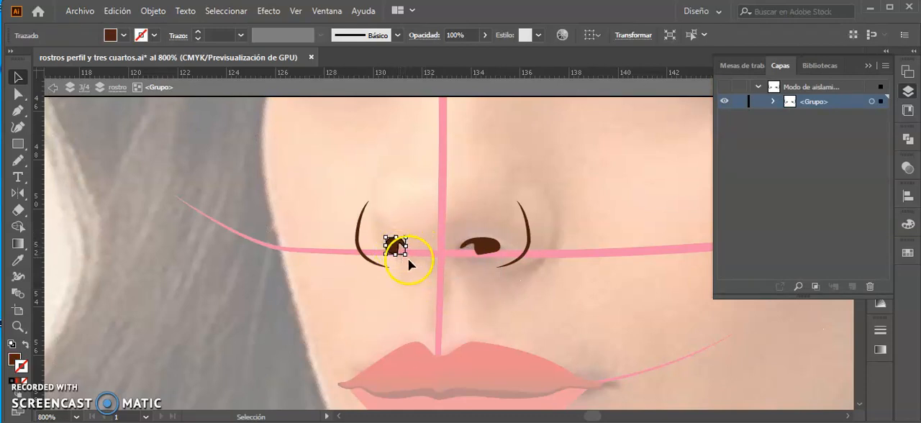
drag(358, 251, 379, 246)
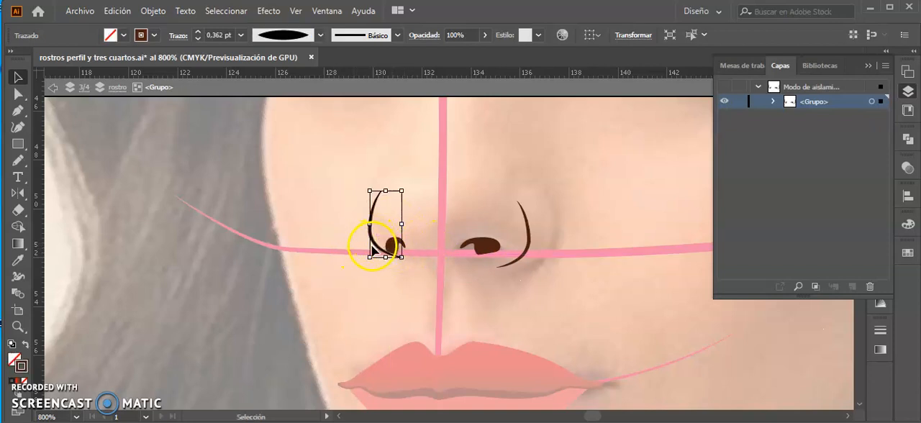
key(Down)
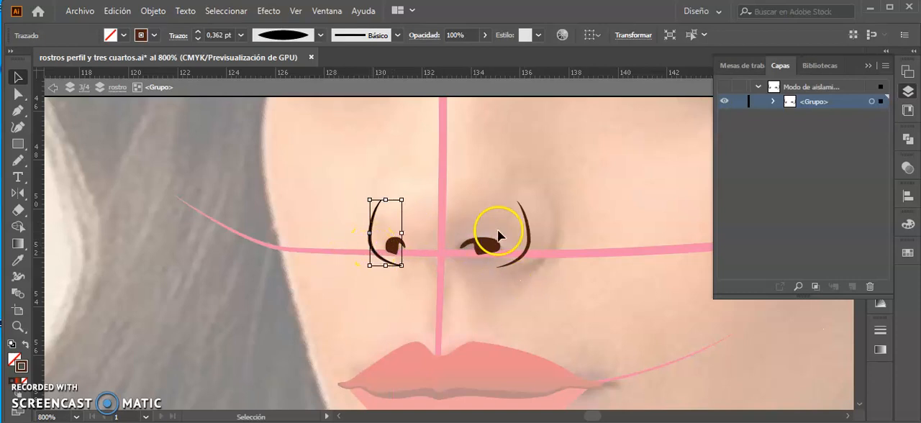
Rotate the nearer and farther nostrils slightly to suit the three-quarter view of the nose.
click(478, 247)
drag(504, 231, 420, 245)
click(389, 245)
click(403, 260)
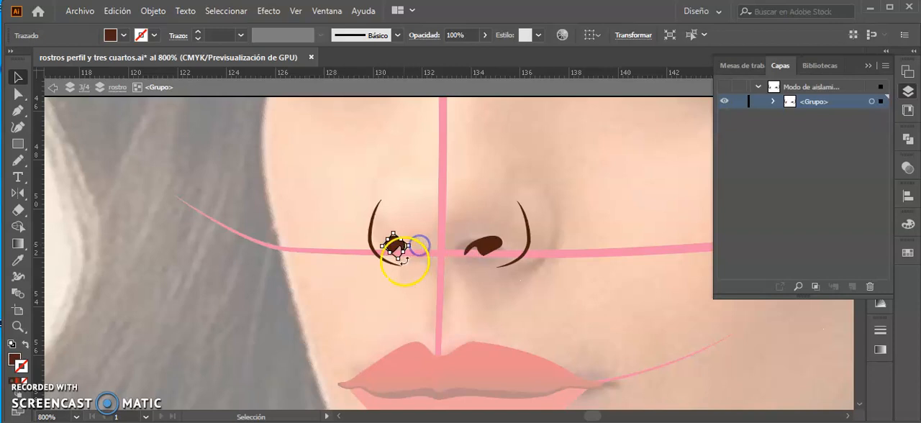
click(421, 211)
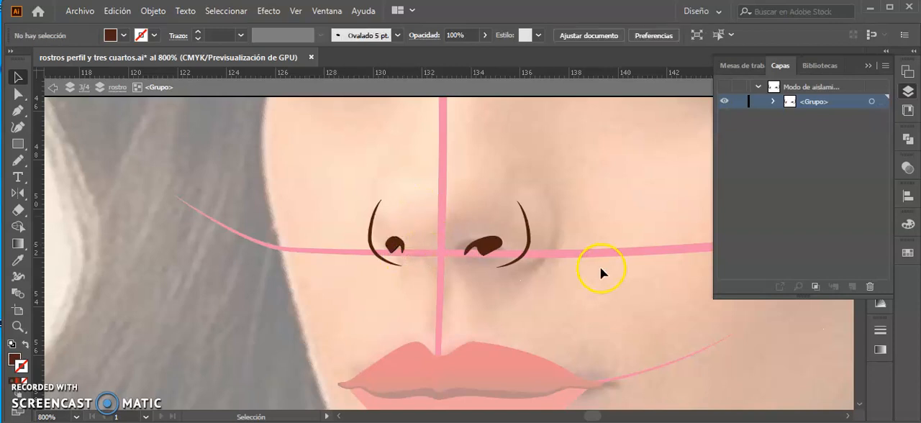
Move the nearer wing curve of the nose outward to the edge of the photo's nostril.
click(530, 234)
drag(529, 224, 548, 210)
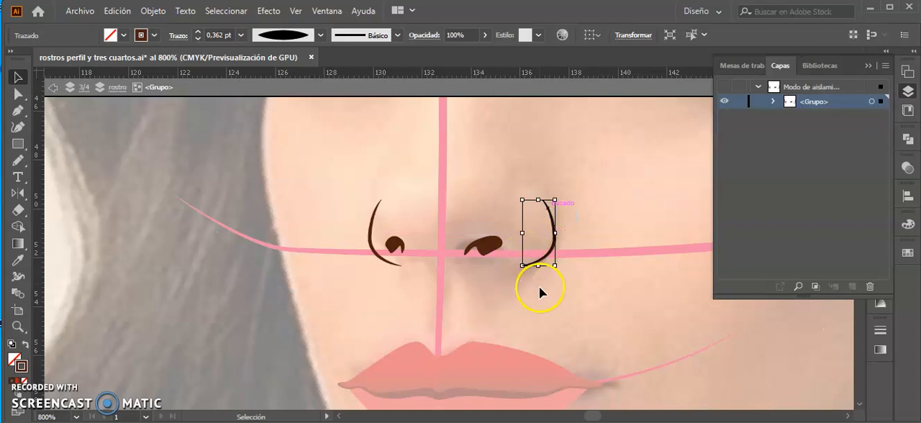
key(ctrl+minus)
key(ctrl+minus)
key(ctrl+minus)
key(ctrl+minus)
key(v)
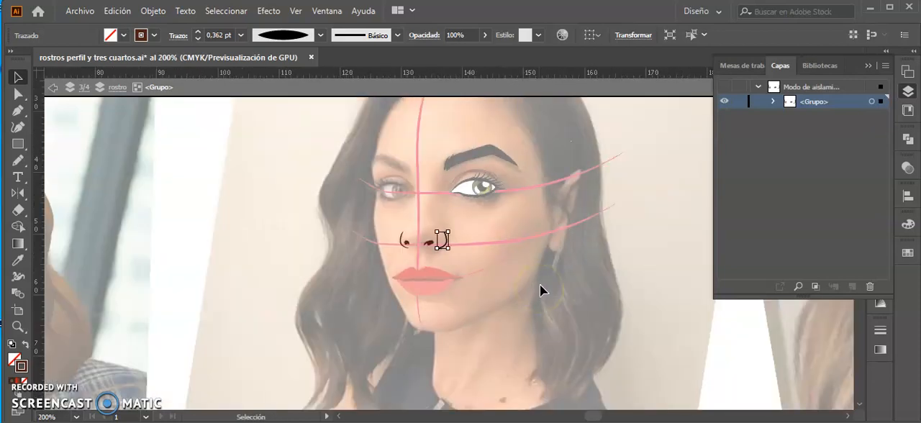
Bring the nearer wing curve partly back toward the nostril and nudge the farther wing curve inward.
key(ctrl+plus)
key(ctrl+plus)
drag(457, 213, 443, 213)
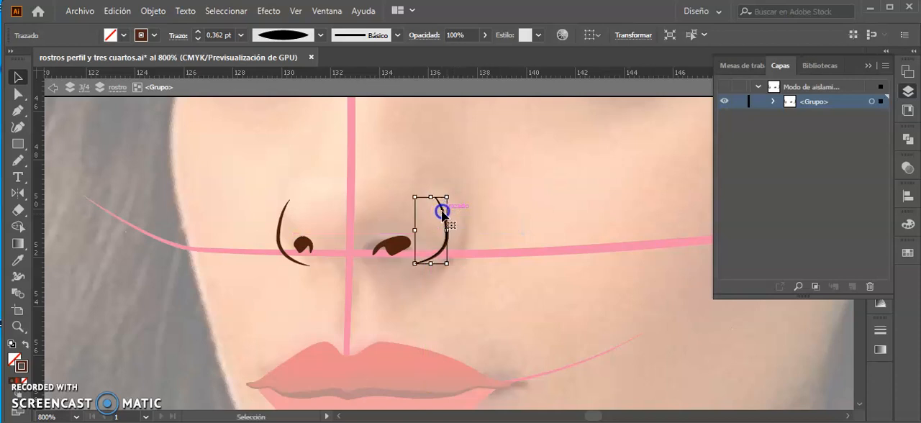
drag(283, 229, 284, 232)
drag(447, 236, 438, 234)
Extend the farther wing curve with a Pencil line tracing the nose bridge down from the farther eyebrow, beside the vertical construction line.
drag(311, 192, 346, 263)
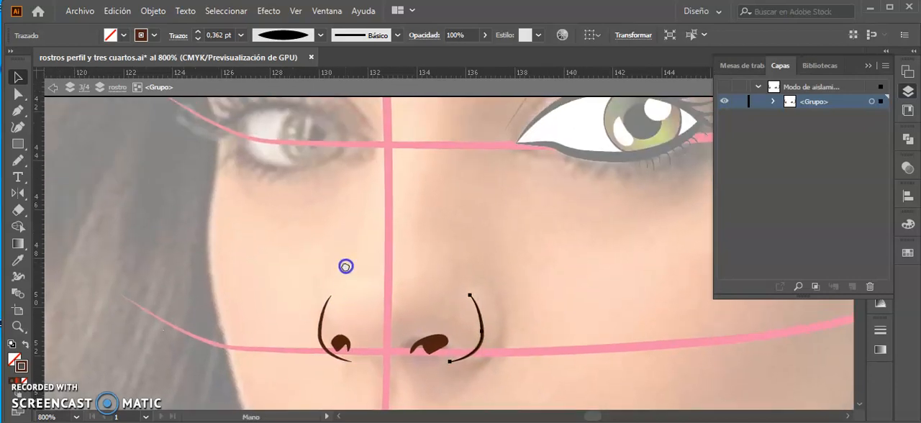
click(321, 317)
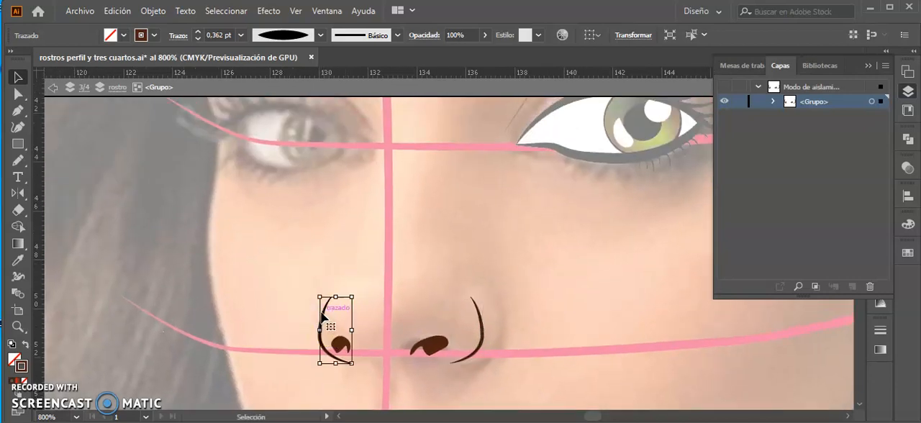
key(n)
drag(344, 222, 329, 269)
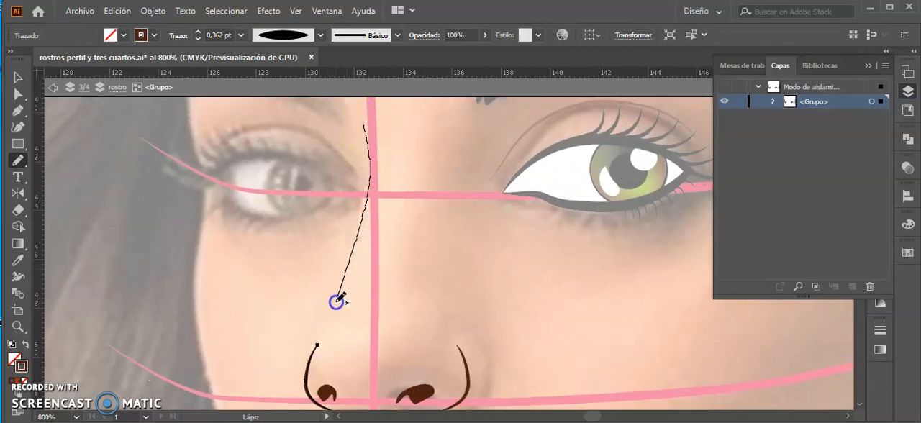
drag(318, 348, 316, 349)
mouse_move(434, 249)
mouse_down()
mouse_move(428, 324)
mouse_move(421, 277)
mouse_move(384, 260)
mouse_move(531, 354)
mouse_move(614, 367)
mouse_up()
key(ctrl+minus)
key(ctrl+minus)
click(406, 308)
key(z)
drag(409, 297, 384, 230)
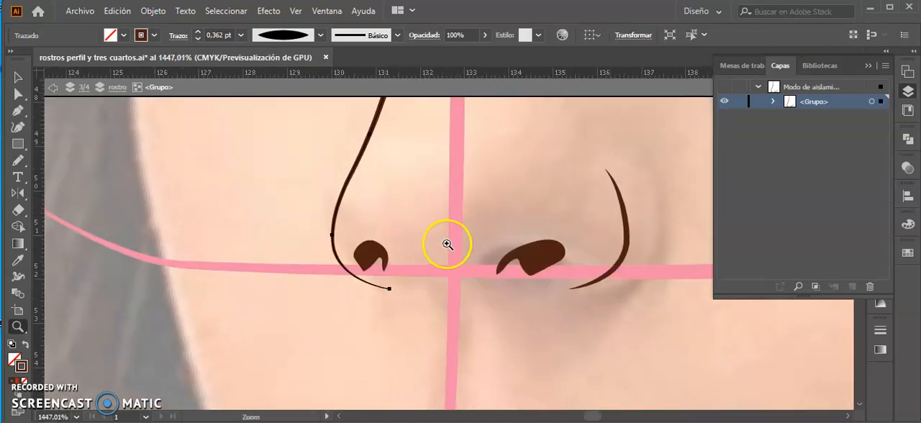
Extend the farther nostril with a Pencil stroke into a tapering tail running down toward the wing curve's lower end.
click(379, 250)
key(v)
click(374, 254)
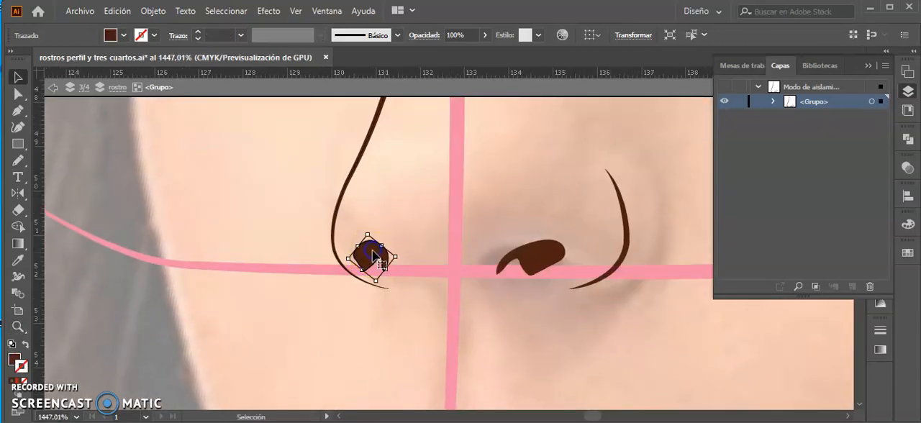
key(n)
click(375, 244)
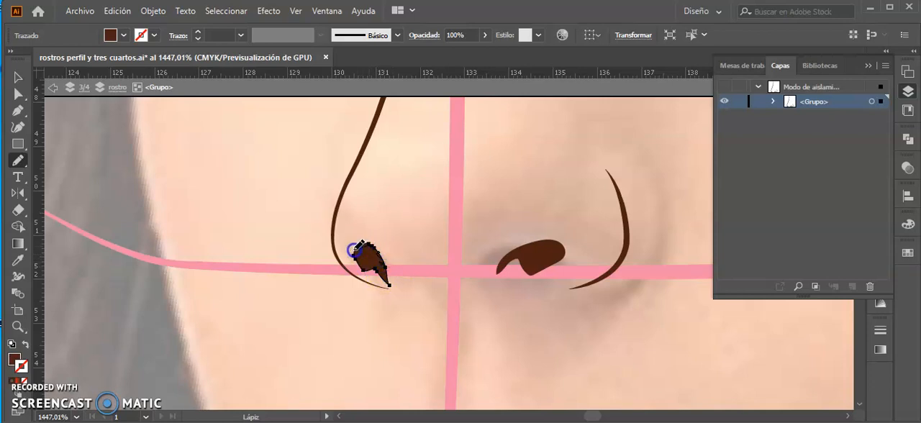
Undo the stray Pencil stroke on the farther nostril and redraw its inner edge to make the shape slimmer.
key(ctrl+plus)
key(ctrl+plus)
key(ctrl+plus)
key(ctrl+plus)
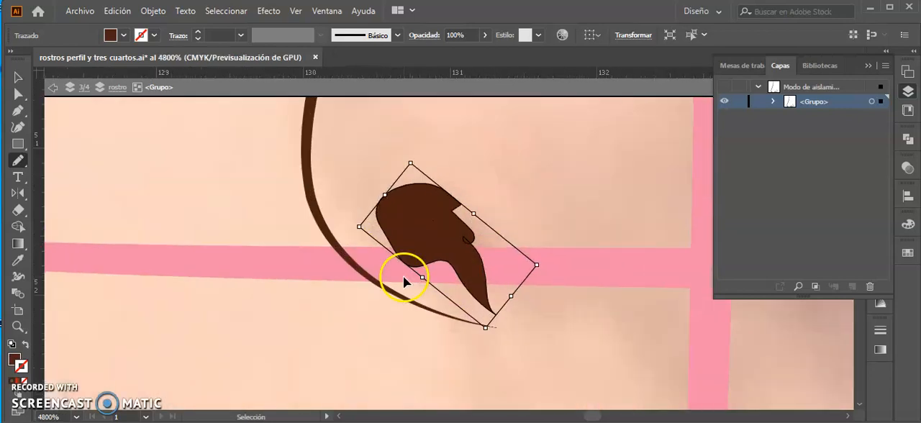
key(ctrl+z)
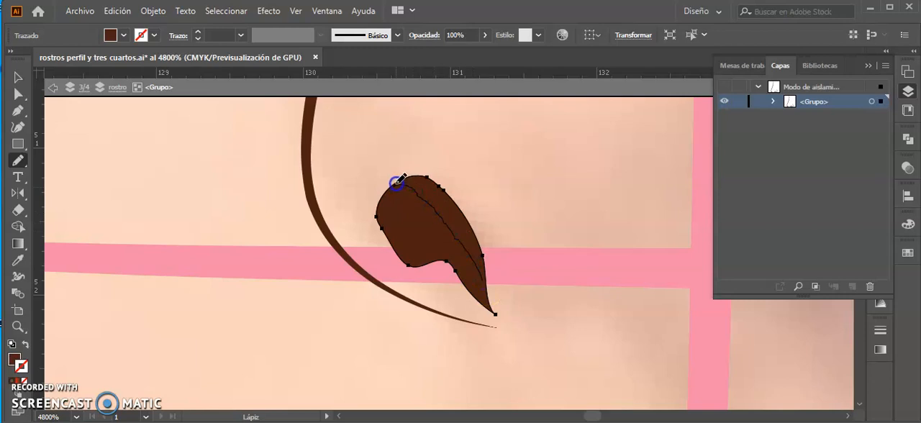
key(ctrl+minus)
key(ctrl+minus)
key(ctrl+minus)
key(ctrl+minus)
key(ctrl+minus)
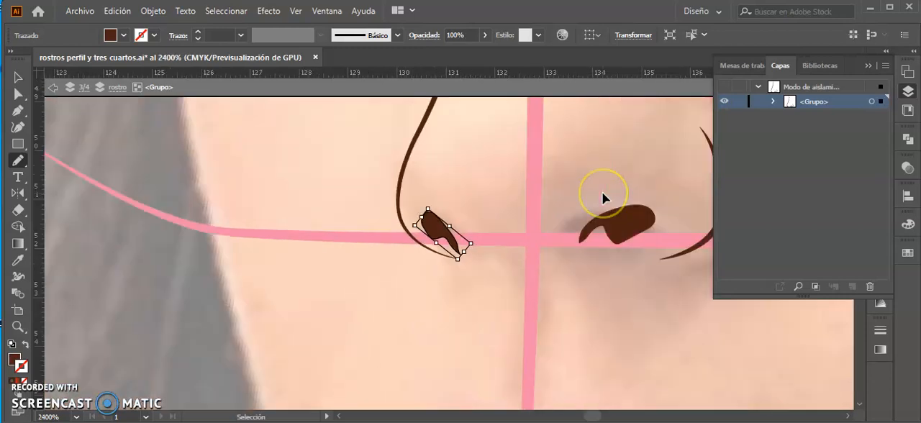
key(ctrl+minus)
key(v)
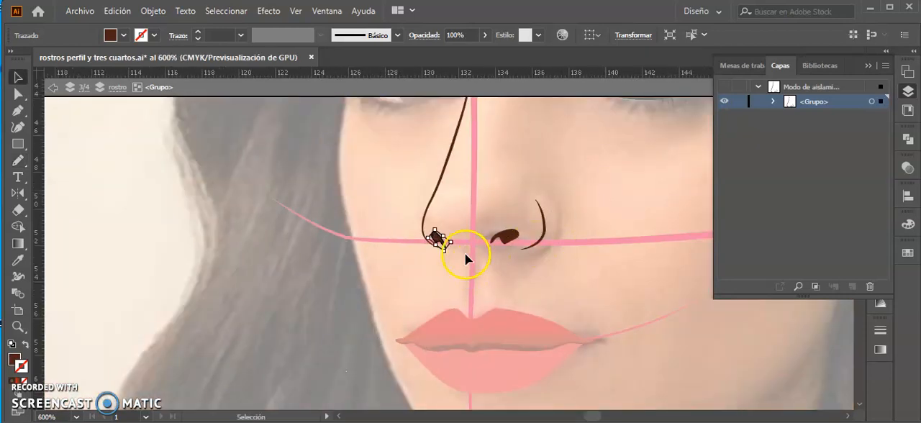
Move the farther nostril slightly up from the end of the wing curve and deselect it.
key(ctrl+plus)
key(ctrl+plus)
key(ctrl+plus)
key(ctrl+plus)
drag(458, 238, 459, 227)
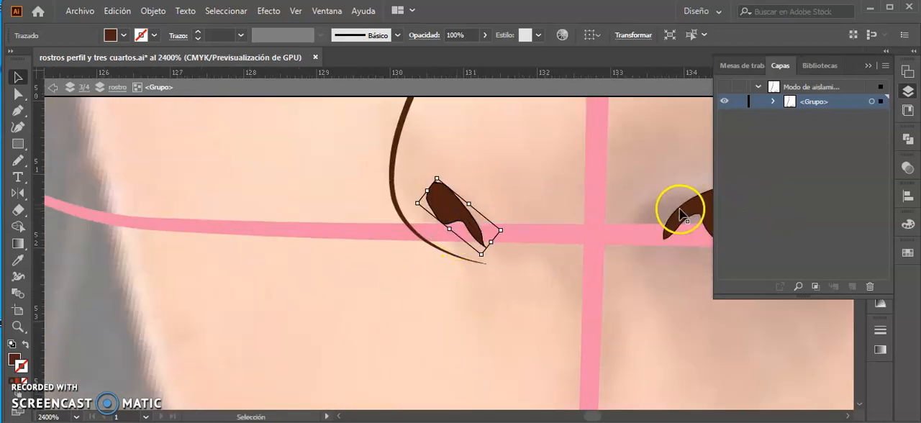
key(a)
key(ctrl+minus)
key(ctrl+minus)
key(ctrl+minus)
key(ctrl+minus)
key(ctrl+minus)
key(ctrl+minus)
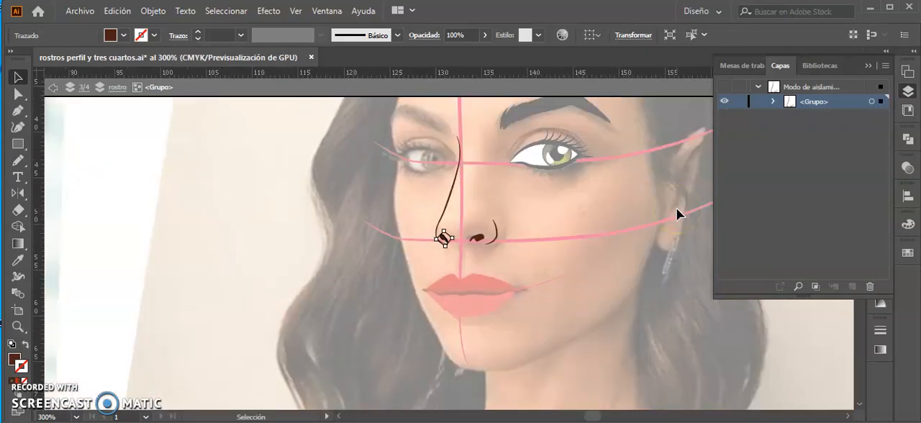
click(555, 198)
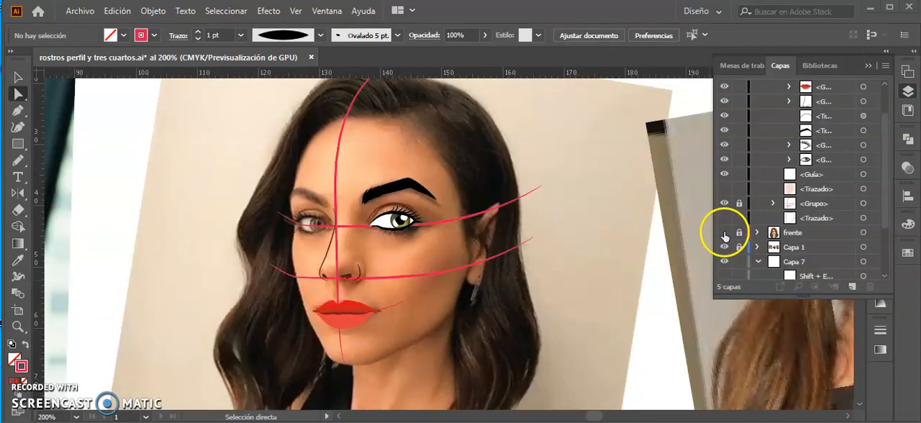
Hide the reference photo and construction lines and show the head outline to review the placed features.
drag(725, 237, 725, 247)
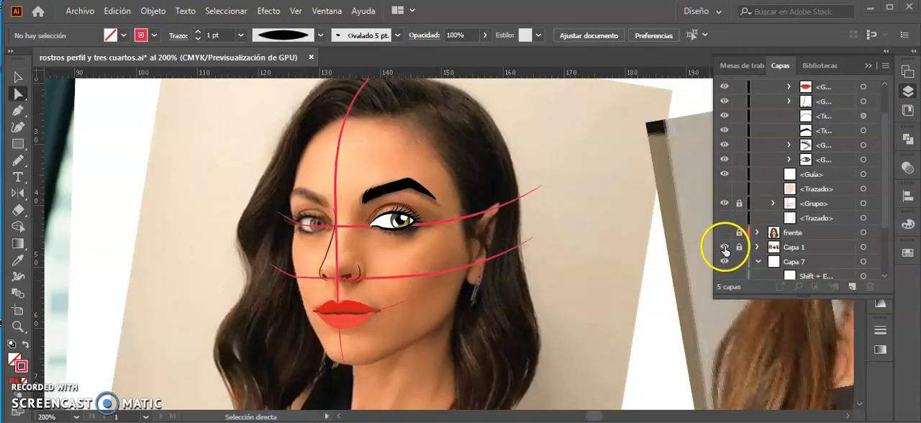
click(725, 219)
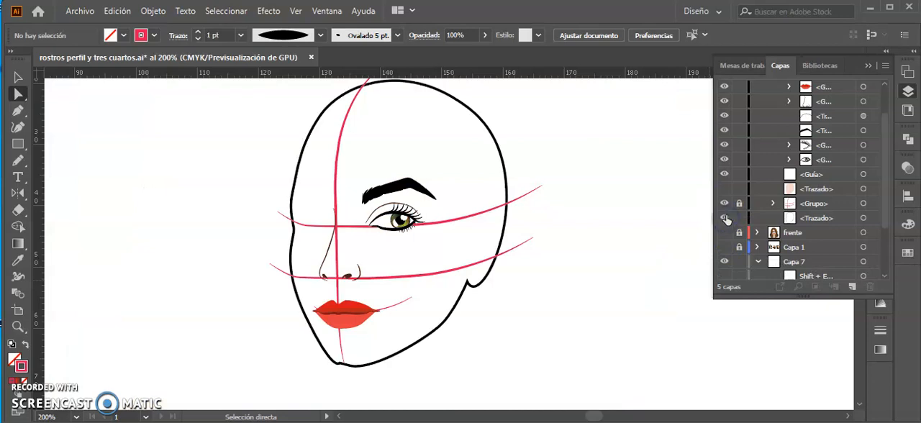
click(725, 203)
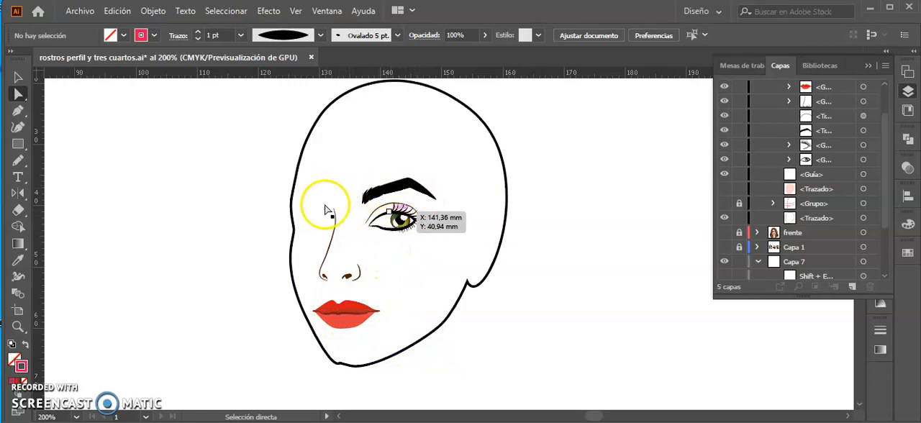
Show the construction lines and reference photo again and hide the head outline.
click(724, 204)
click(724, 247)
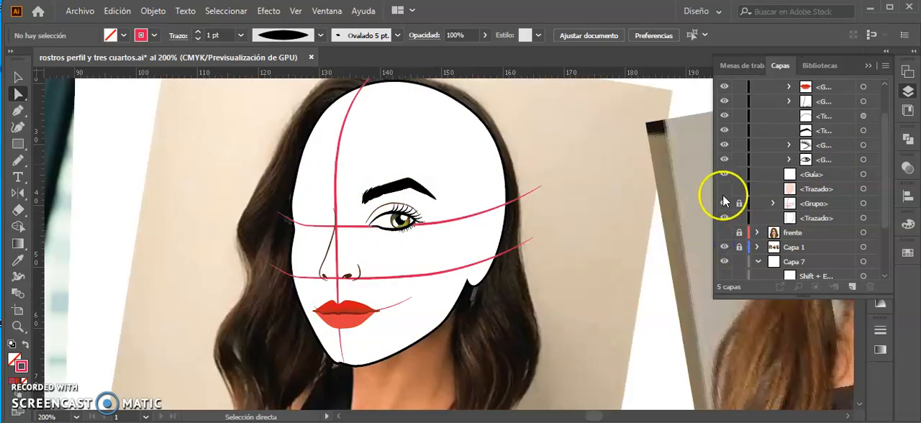
click(725, 189)
click(724, 190)
click(725, 218)
Reflect a copy of the nearer eye, lashes, crease and eyebrow across the vertical construction line.
key(v)
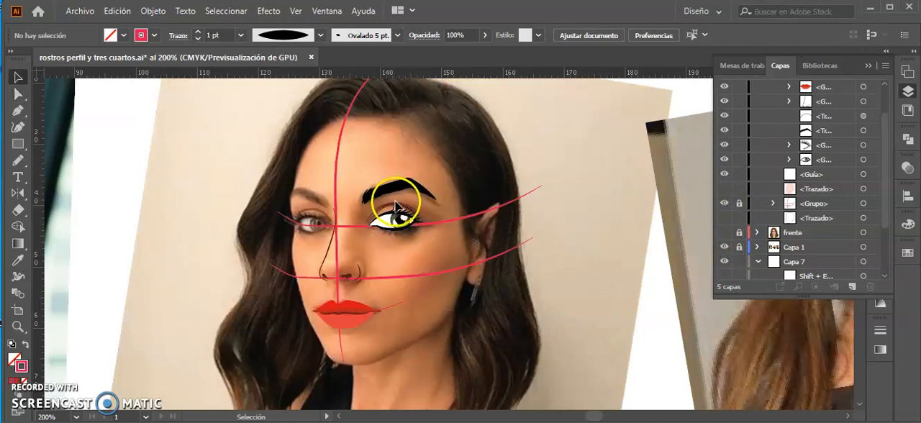
key(ctrl+plus)
key(ctrl+plus)
key(ctrl+plus)
drag(279, 270, 534, 290)
click(535, 281)
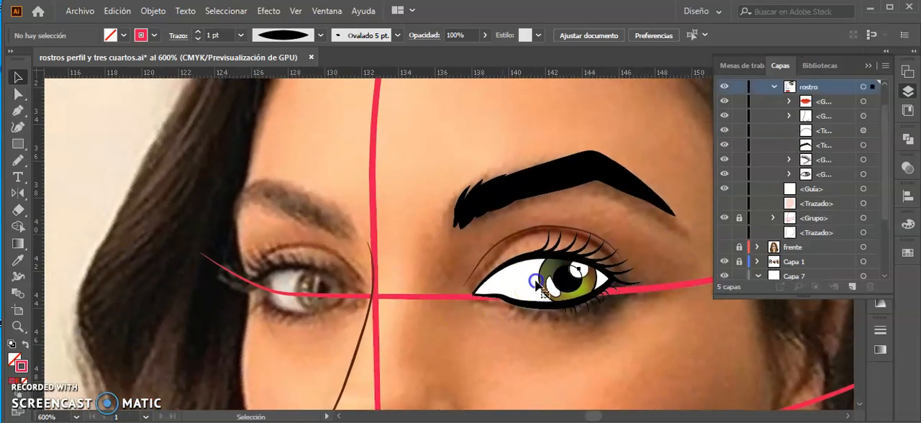
click(483, 154)
drag(512, 151, 538, 221)
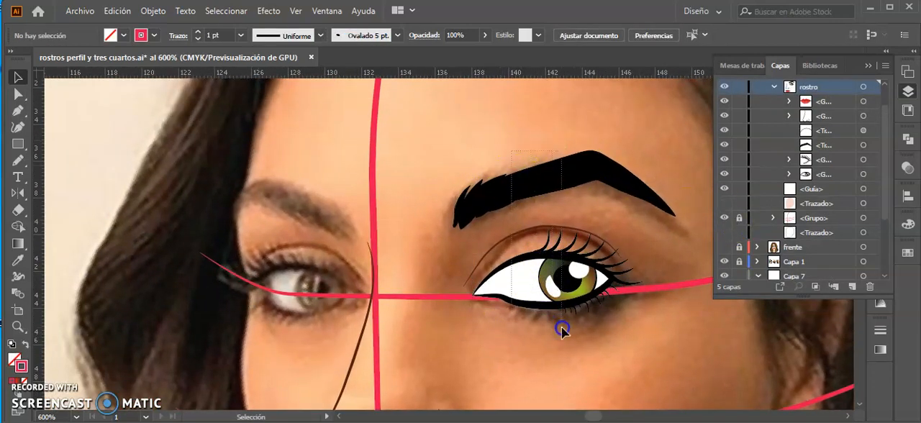
drag(561, 327, 562, 327)
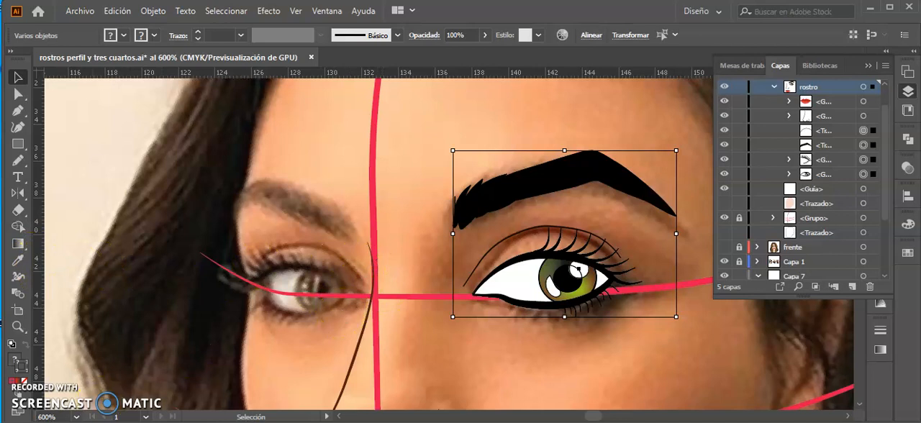
key(o)
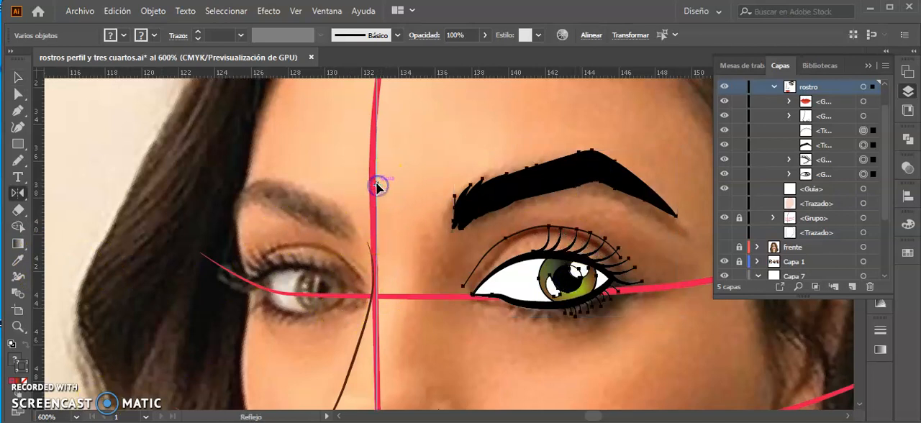
drag(378, 156, 379, 161)
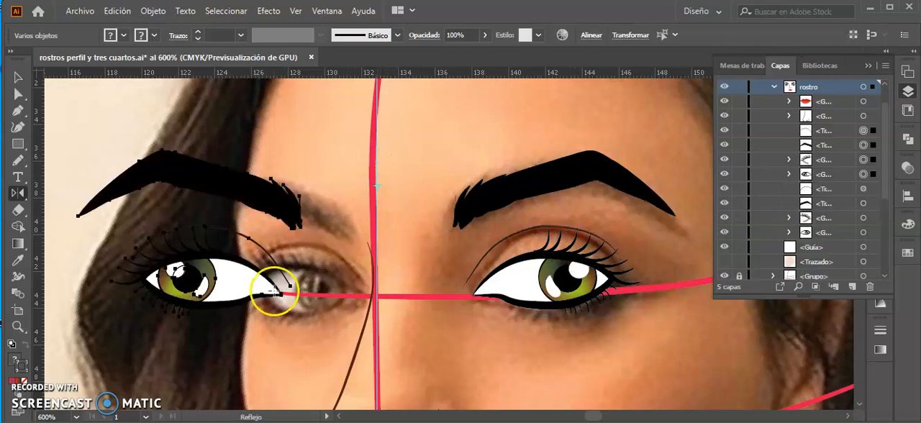
Move the mirrored eye and eyebrow over the photo's farther eye and shift the eyebrow outward with a slight tilt.
key(v)
drag(231, 283, 315, 300)
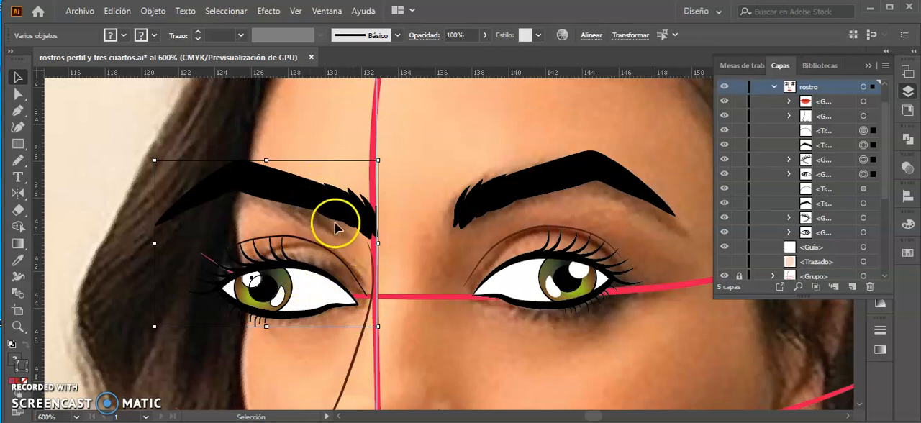
click(288, 216)
drag(336, 206, 305, 209)
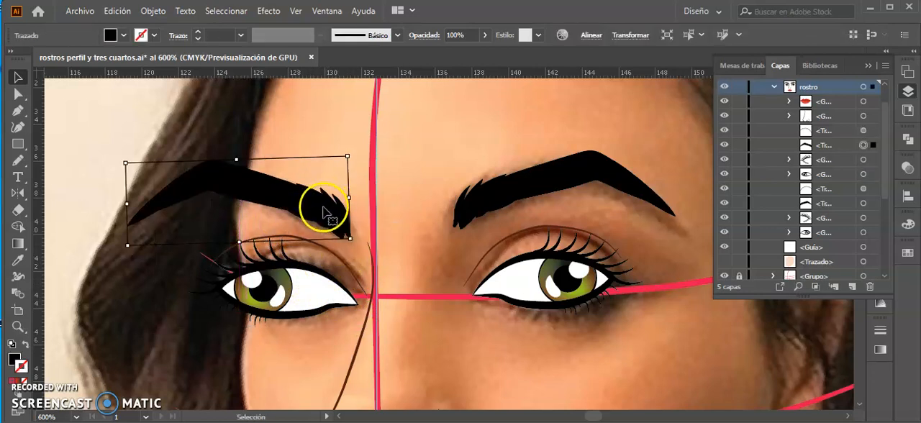
drag(311, 301, 339, 266)
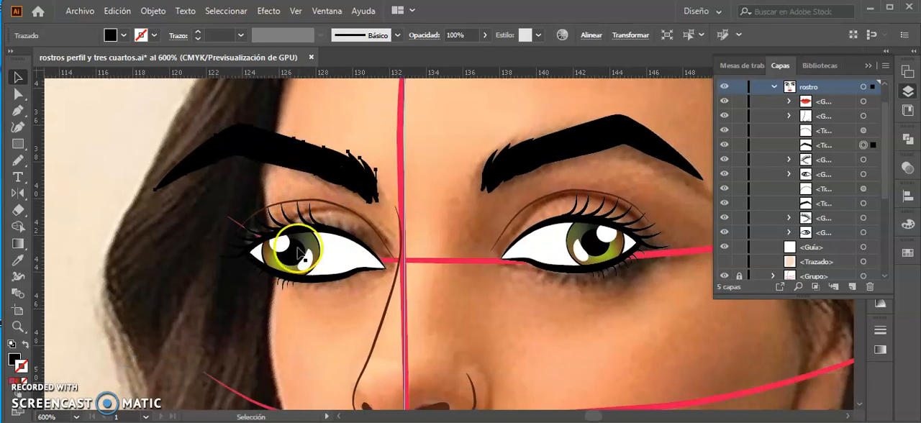
Narrow the mirrored eye's contour from its outer corner and fit the white eyeball's outer anchor point to it.
click(313, 262)
drag(246, 252, 270, 253)
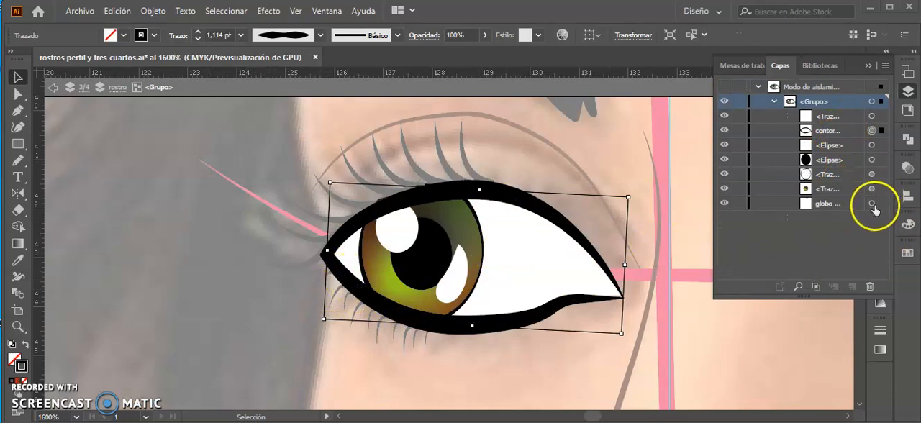
click(881, 203)
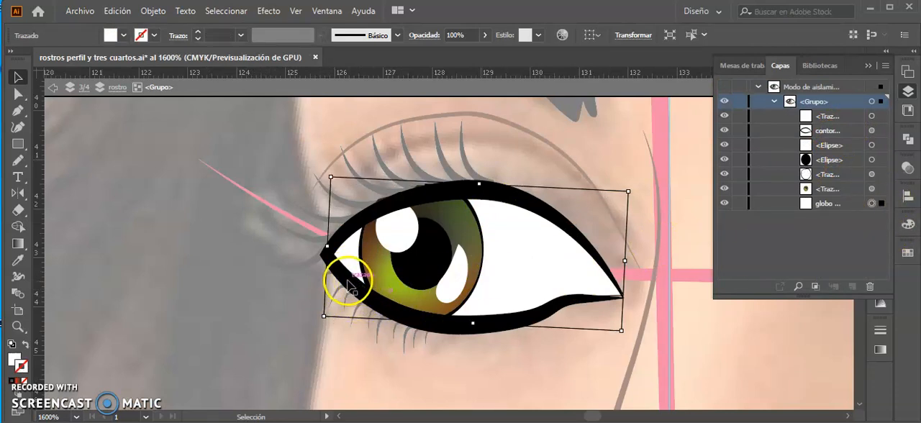
key(a)
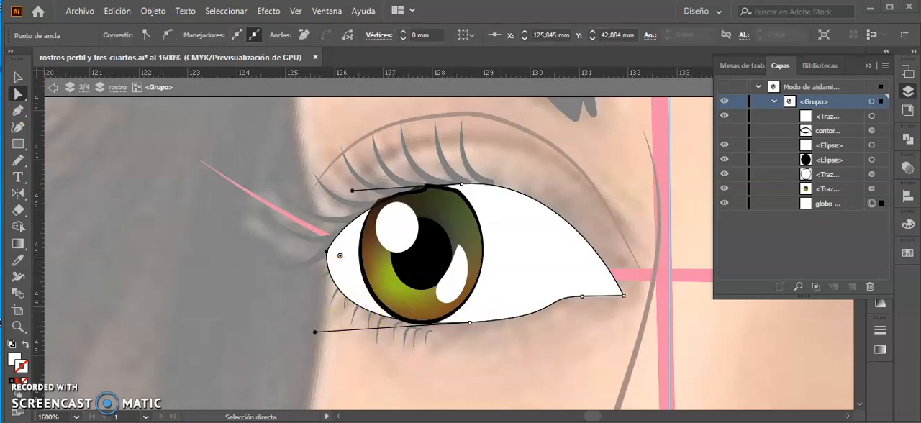
Move the iris, pupil and round highlight of the mirrored eye from the outer toward the inner corner.
click(425, 269)
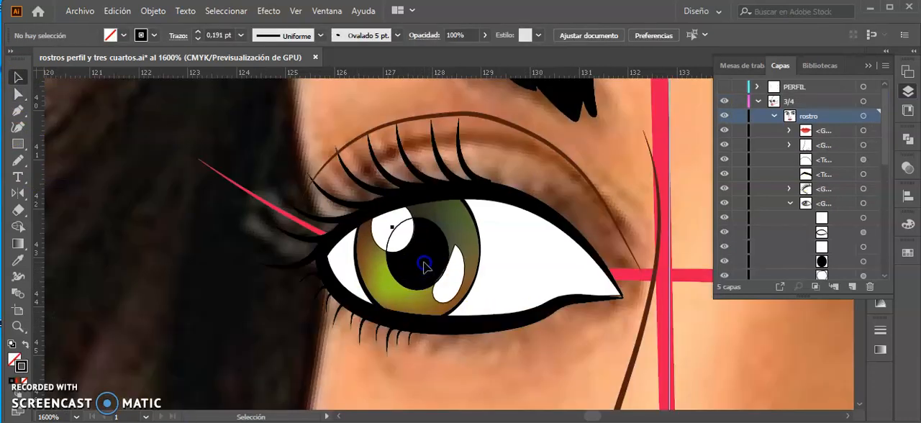
double_click(425, 268)
click(435, 267)
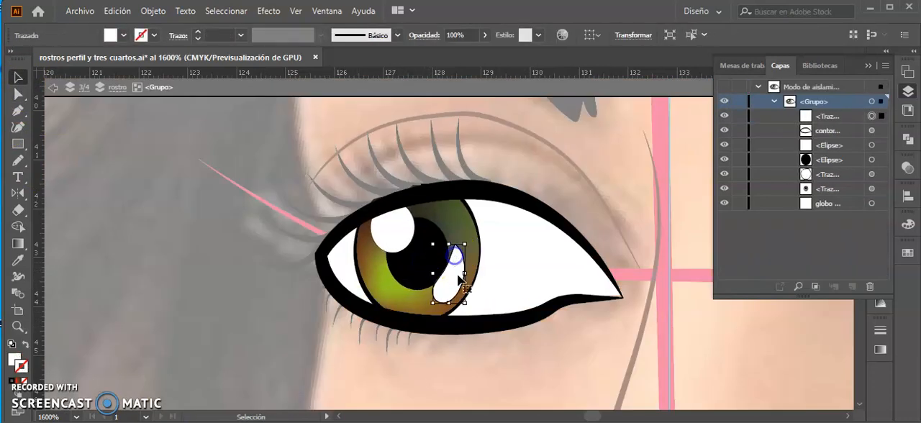
shift+click(422, 271)
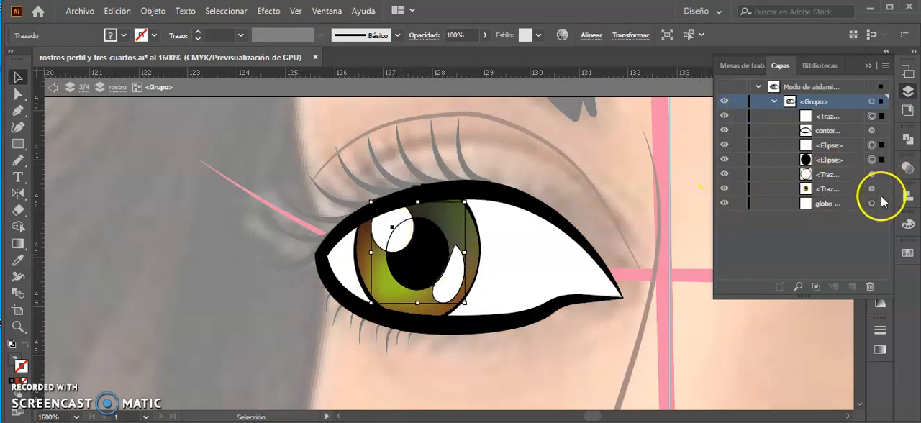
click(880, 190)
shift+click(882, 174)
shift+click(881, 160)
shift+click(883, 145)
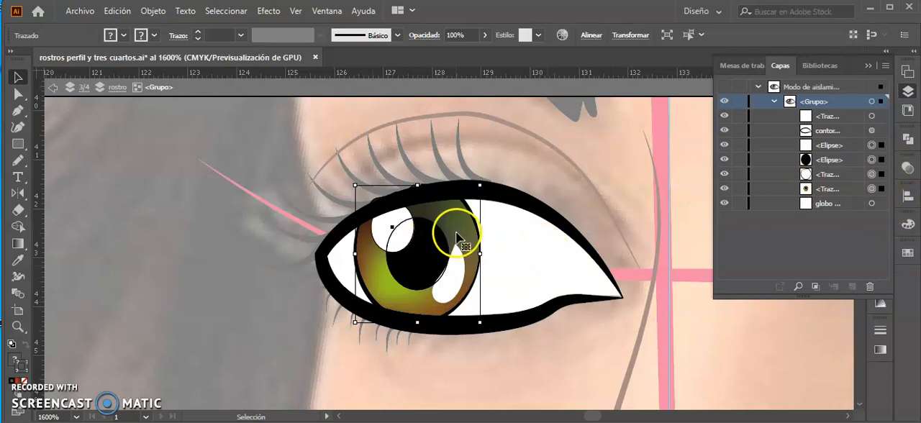
drag(465, 232, 563, 235)
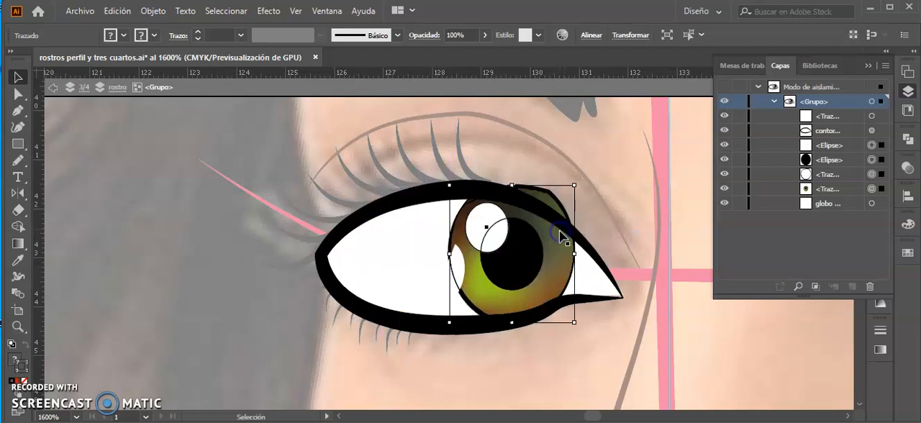
key(ctrl+minus)
key(ctrl+minus)
key(ctrl+minus)
key(ctrl+minus)
key(ctrl+minus)
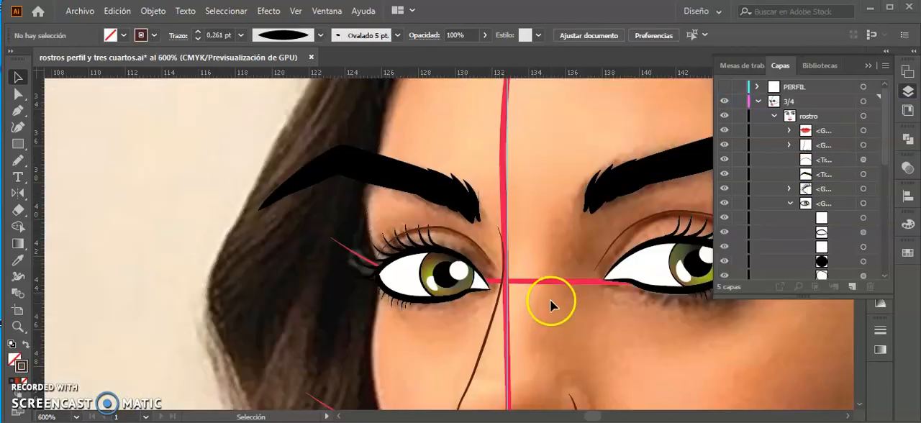
Scale the whole mirrored eye with its lashes and crease down slightly and nudge it up and outward.
key(space)
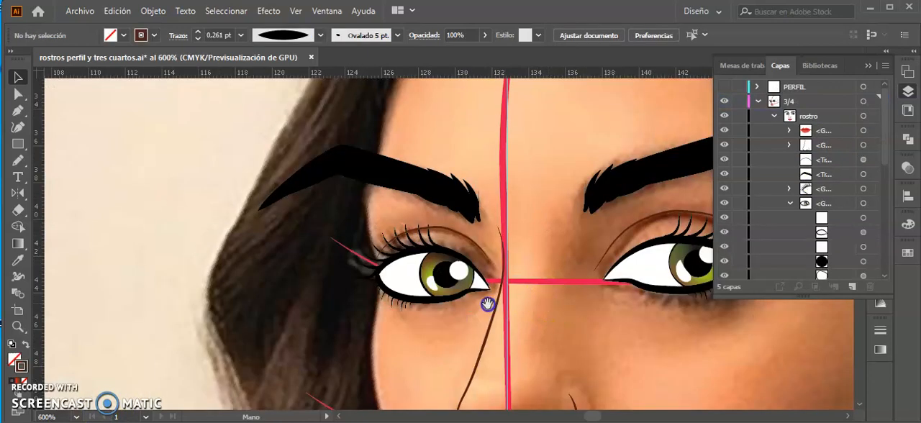
drag(525, 311, 470, 312)
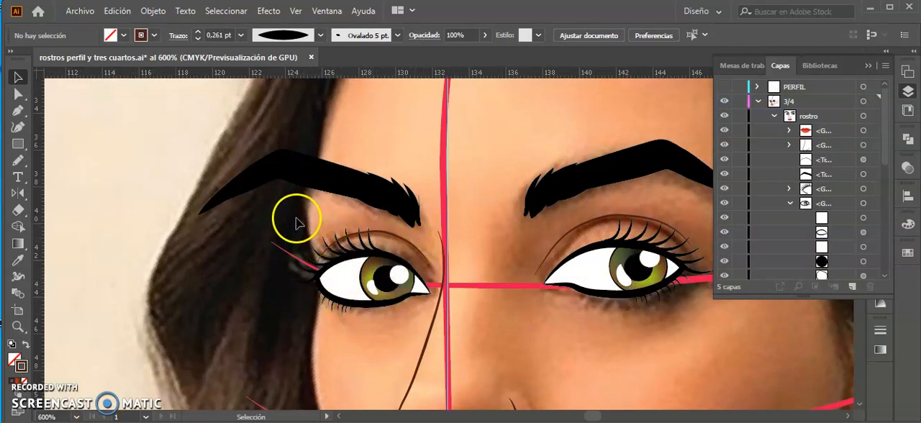
drag(274, 230, 405, 325)
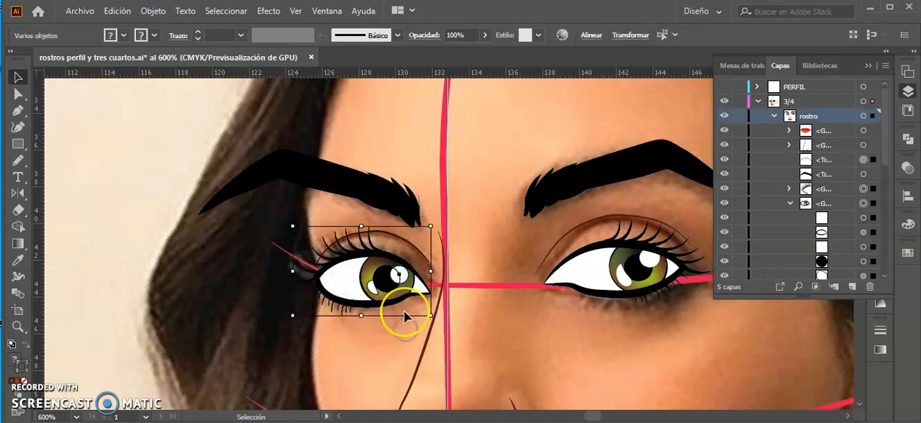
drag(293, 226, 304, 232)
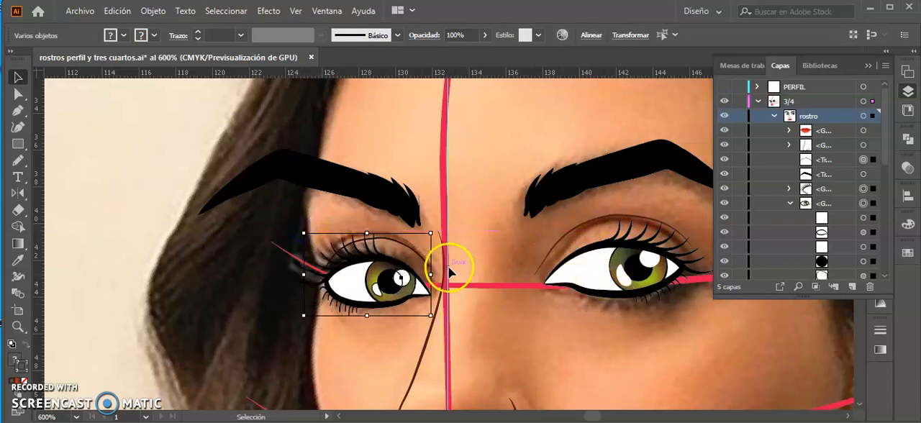
key(Up)
key(Left)
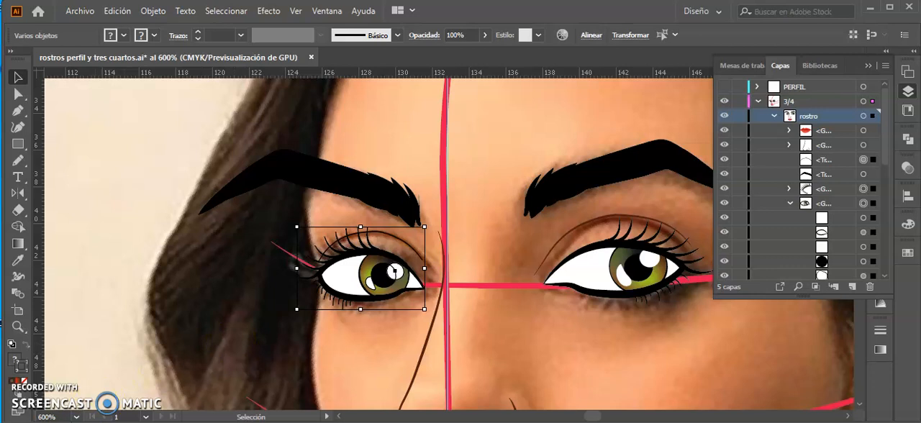
Select the farther eyebrow that sticks out past the face outline and set the Eraser tool's size to 19 pt.
click(165, 247)
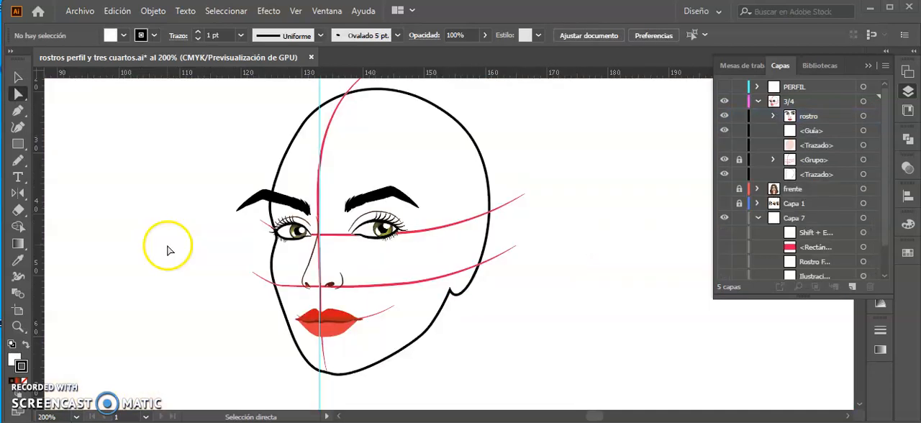
click(267, 197)
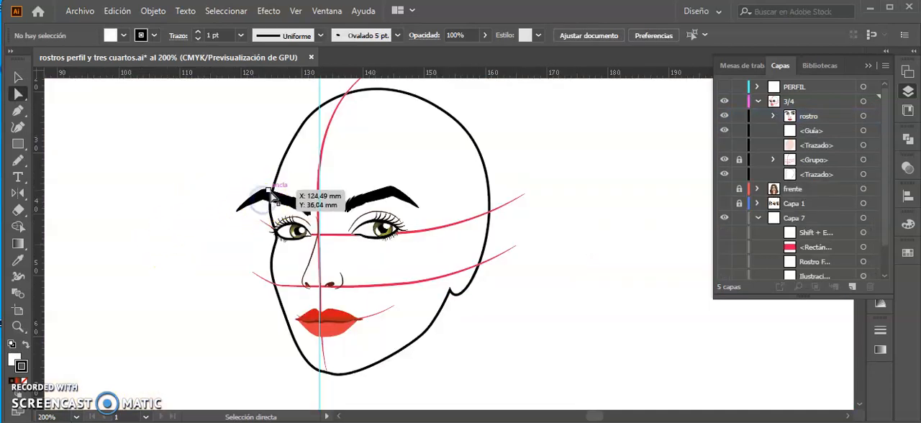
click(270, 193)
click(206, 176)
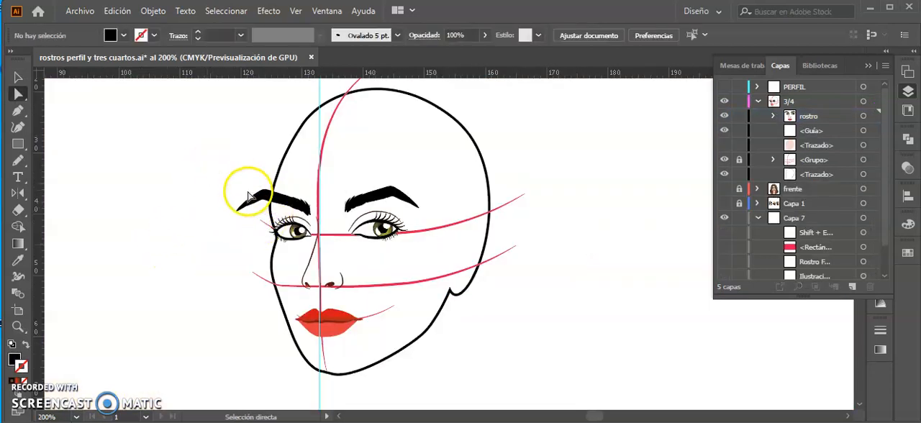
key(v)
click(258, 196)
key(shift+e)
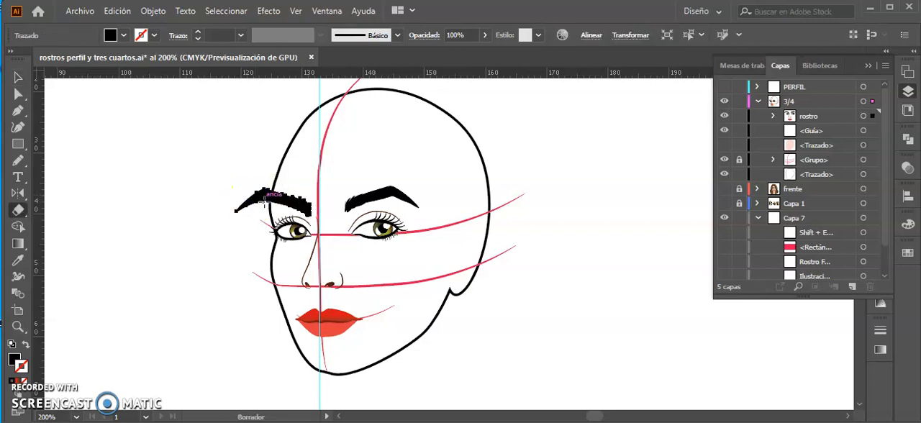
double_click(18, 210)
drag(332, 267, 338, 267)
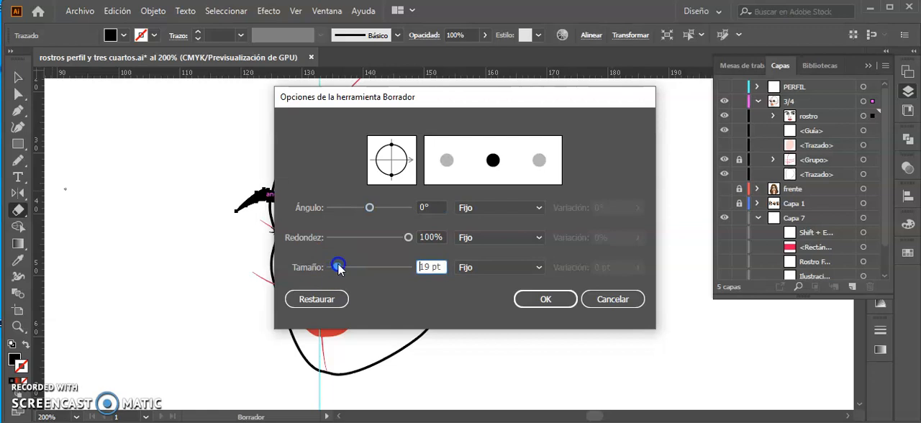
key(Return)
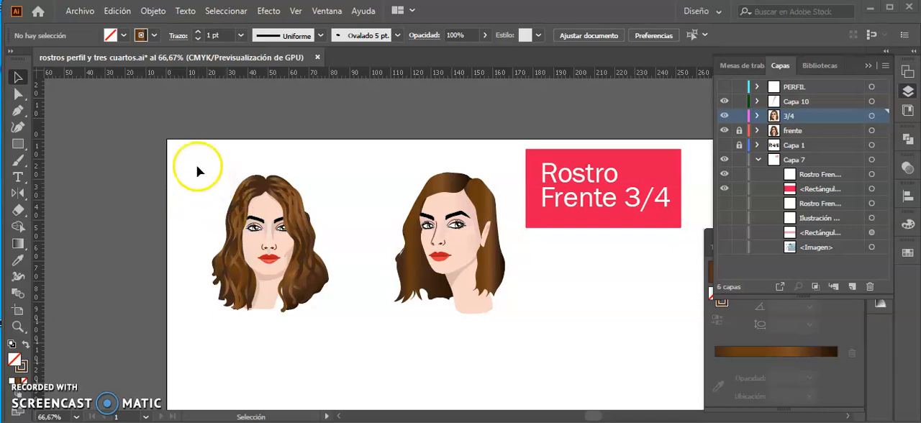
Shift the start and end of the linear gradient on the three-quarter face's forehead and cheek shading shape, angling it 19.4°.
key(z)
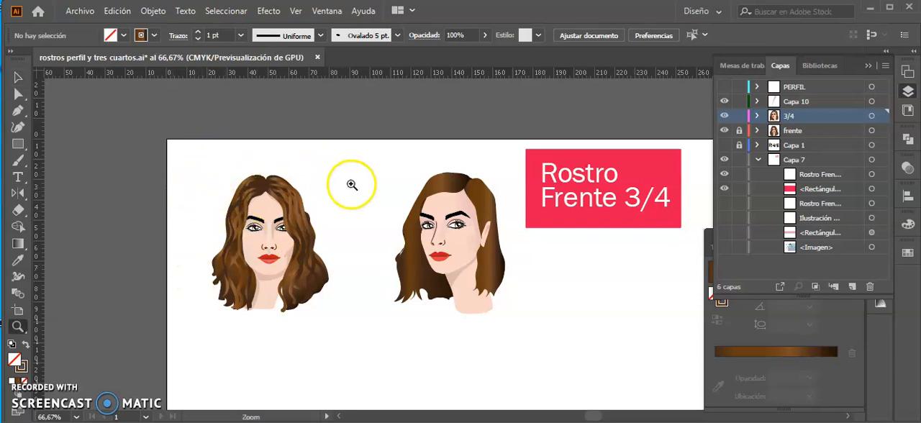
drag(187, 148, 360, 245)
key(space)
drag(566, 283, 285, 165)
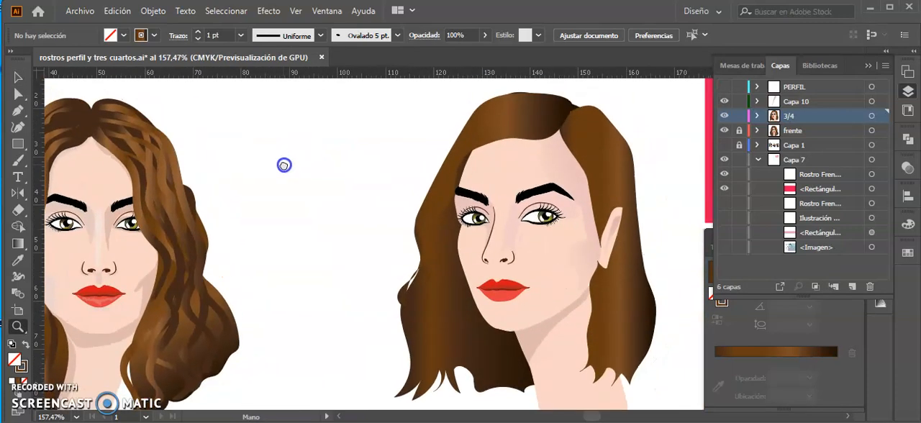
key(v)
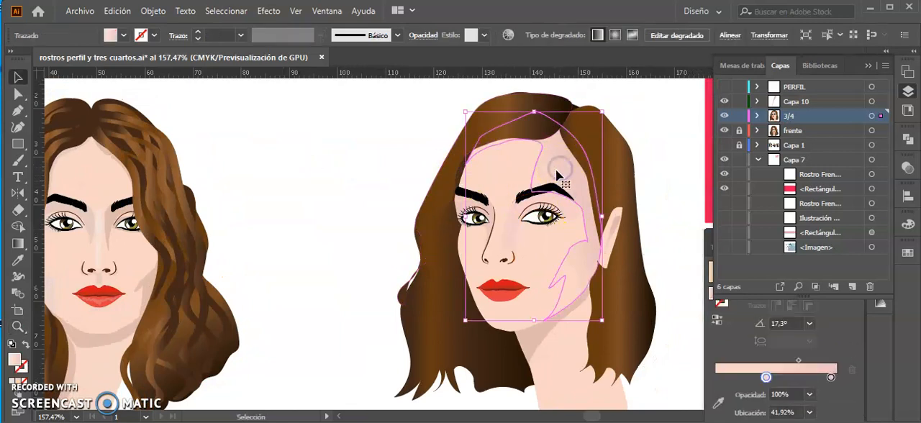
click(113, 214)
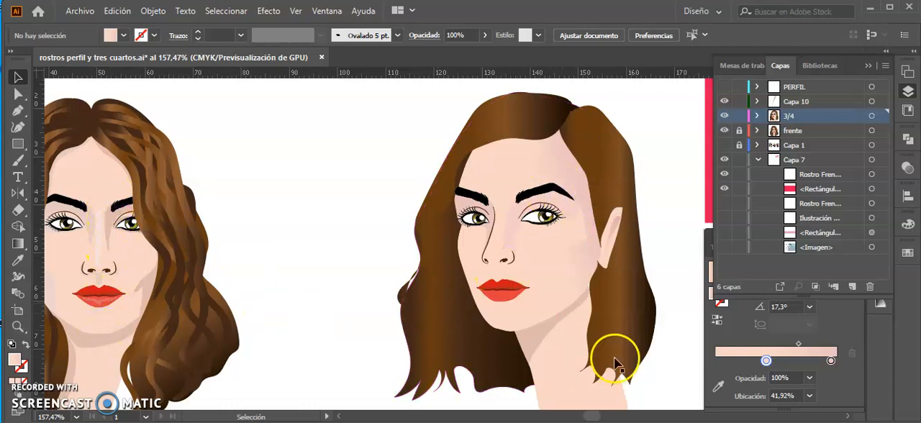
click(564, 164)
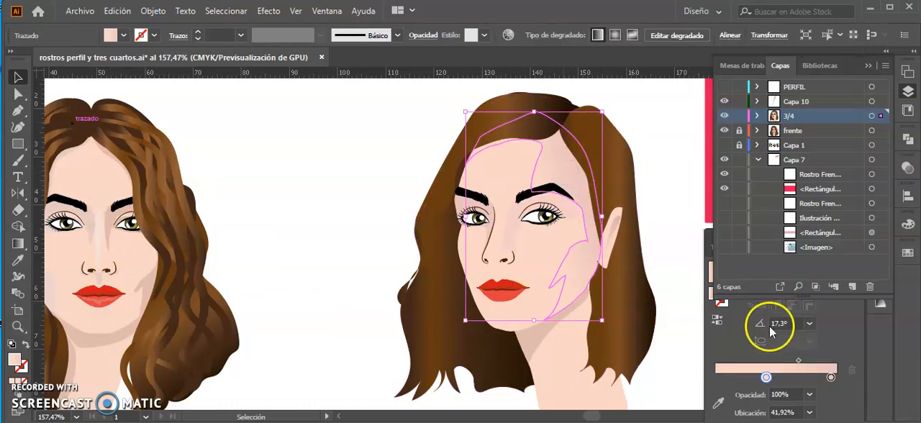
click(804, 350)
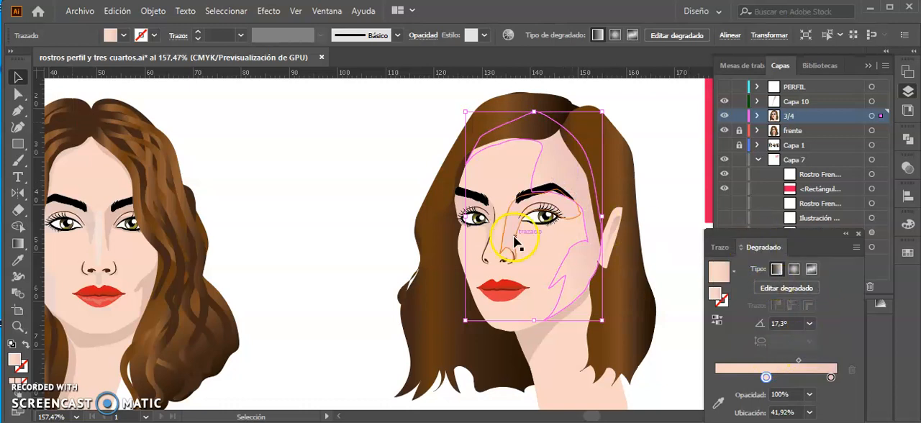
key(g)
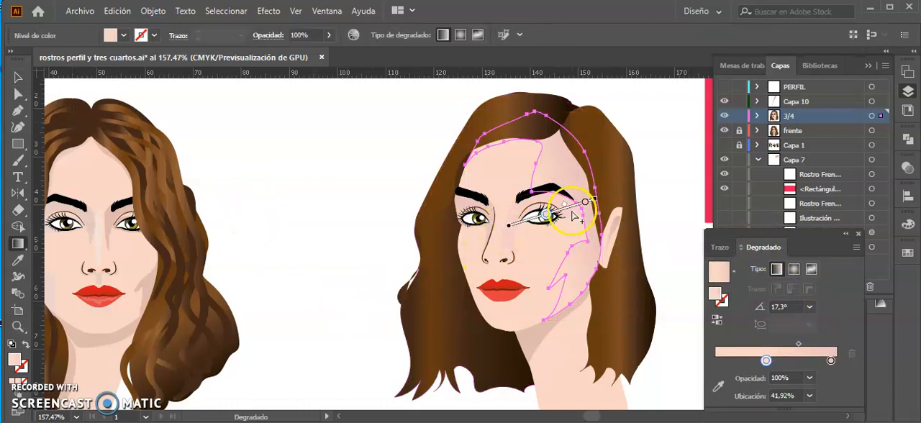
drag(509, 227, 515, 227)
mouse_move(609, 193)
mouse_down()
mouse_move(616, 205)
mouse_move(621, 190)
mouse_up()
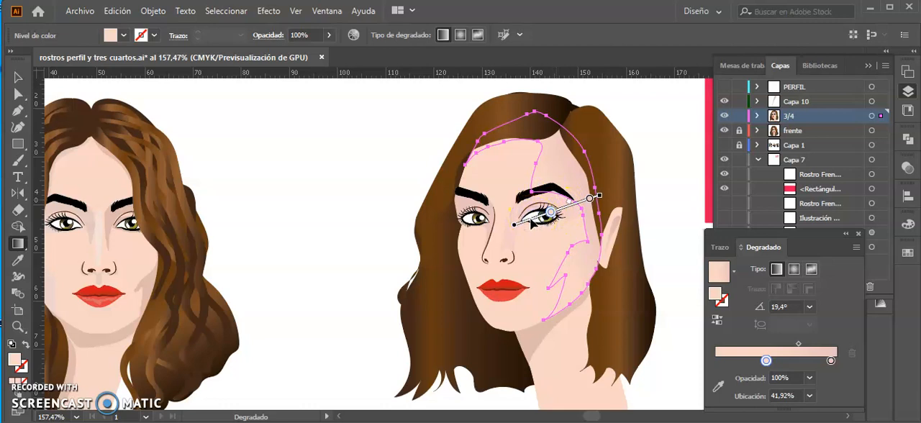
Add a colour stop at 68.59% between the existing stops of the shading gradient.
click(570, 206)
double_click(571, 206)
click(465, 170)
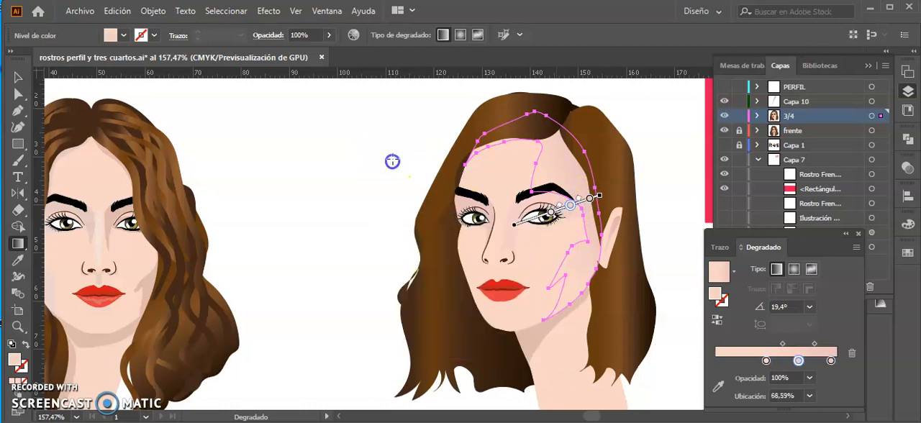
Pull the hair section beside the ear away from the three-quarter head and undo the move.
click(18, 77)
click(302, 167)
click(545, 237)
drag(616, 179, 648, 174)
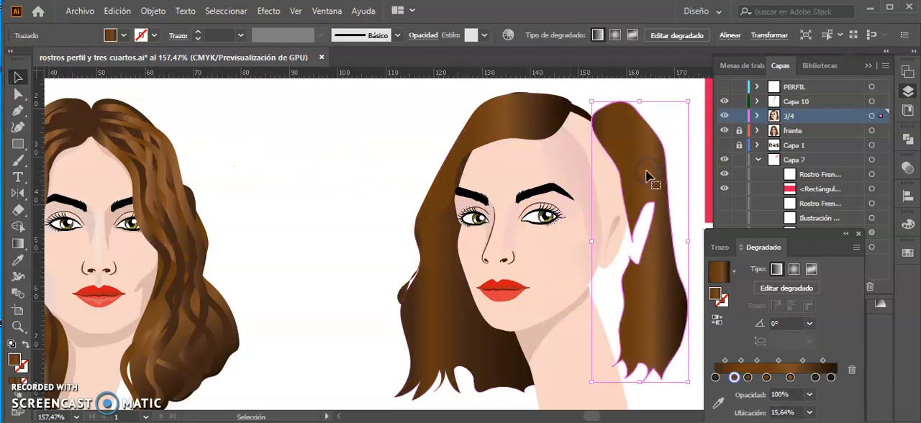
key(ctrl+z)
Pull the front hair section off the three-quarter head, select the dark back hair shape behind it, and undo the move.
click(519, 104)
drag(519, 114, 424, 120)
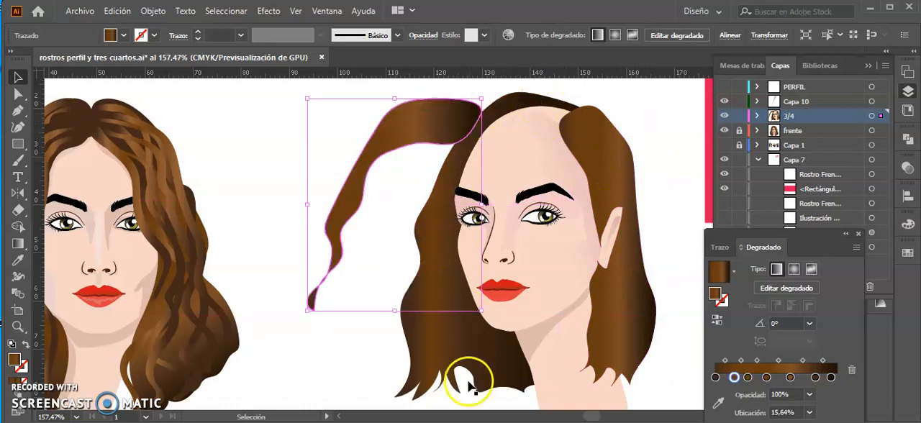
click(513, 372)
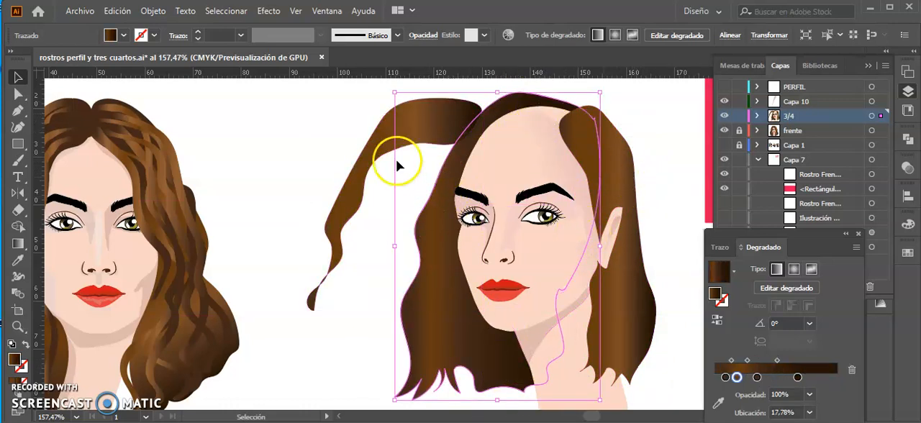
key(ctrl+z)
click(310, 202)
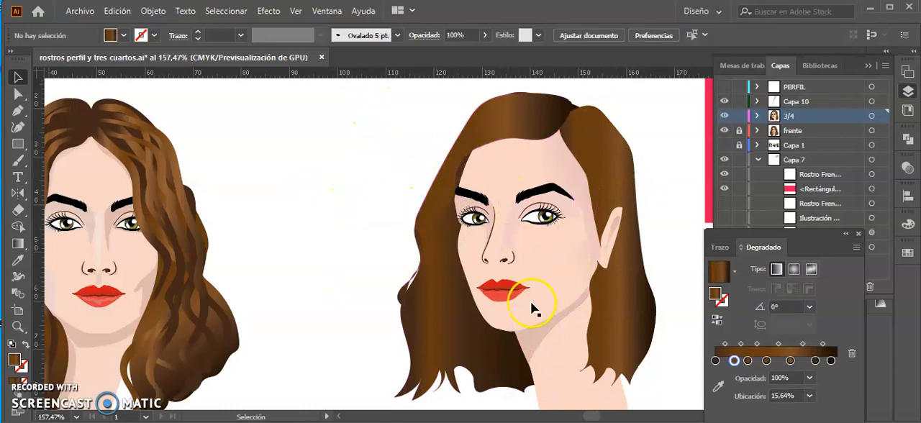
key(ctrl+1)
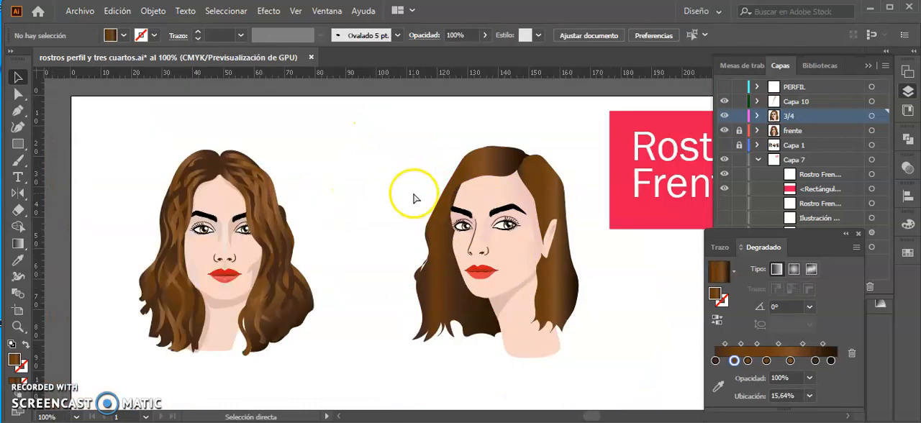
drag(491, 223, 361, 220)
key(ctrl+minus)
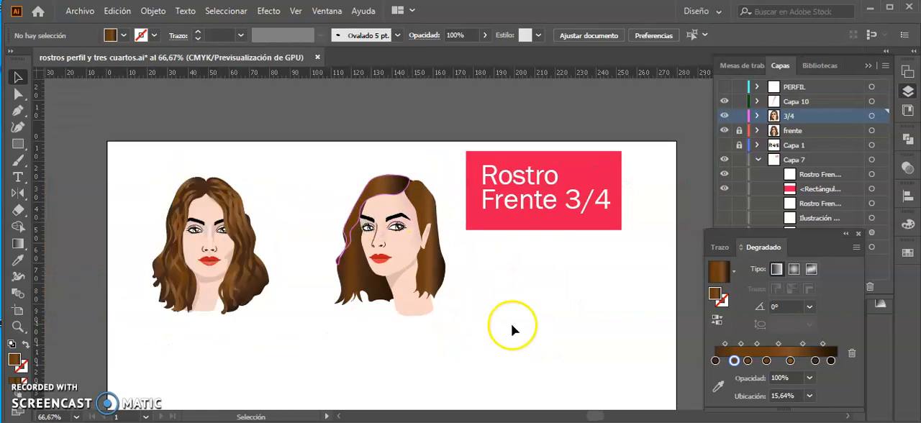